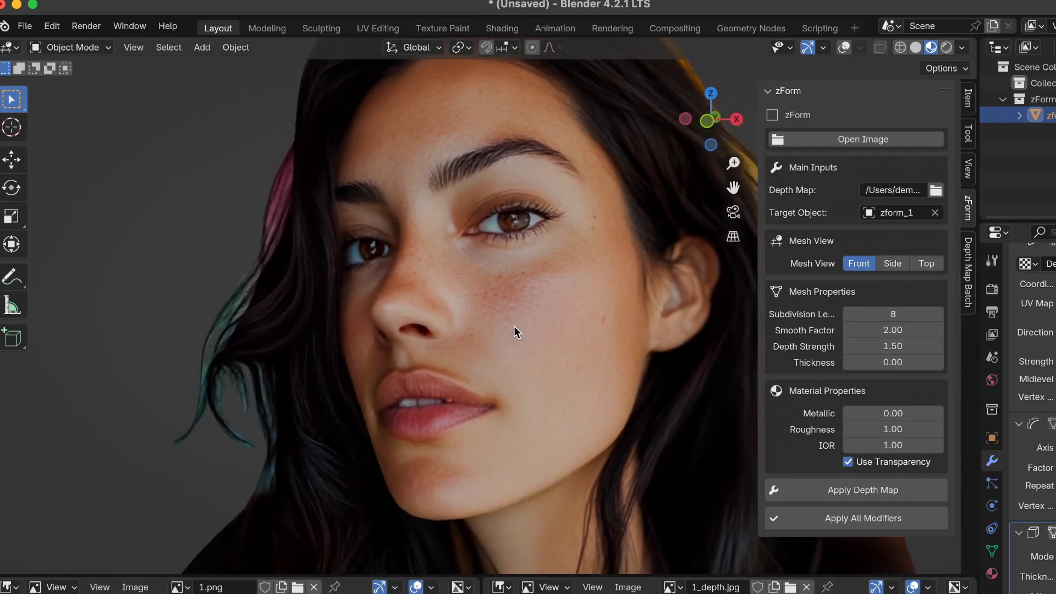
- Switch the viewport to solid shading to show the portrait relief without its texture
scroll(514, 326, "right", 5)
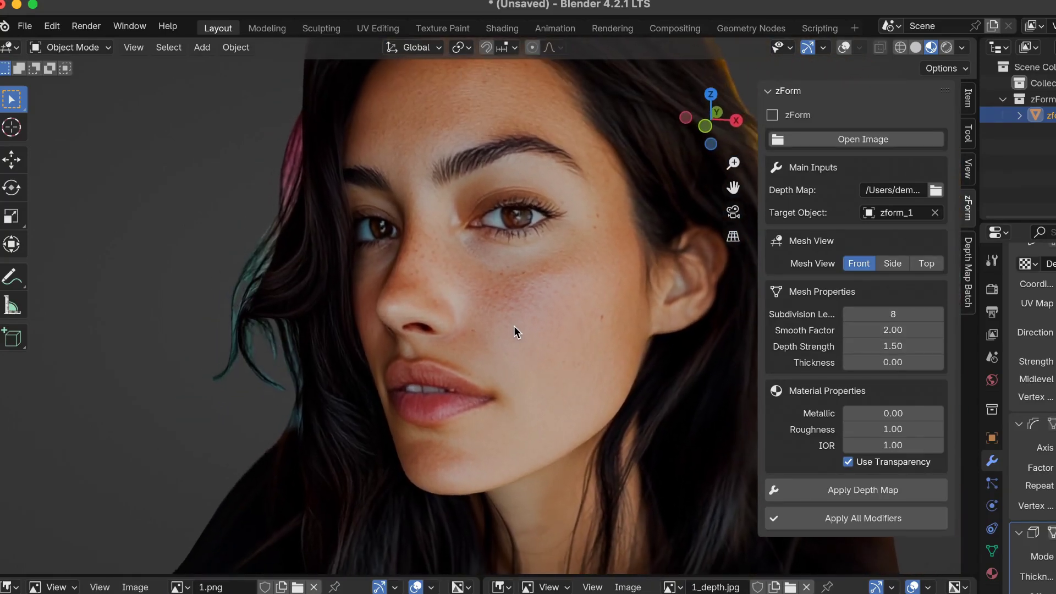
scroll(514, 325, "right", 5)
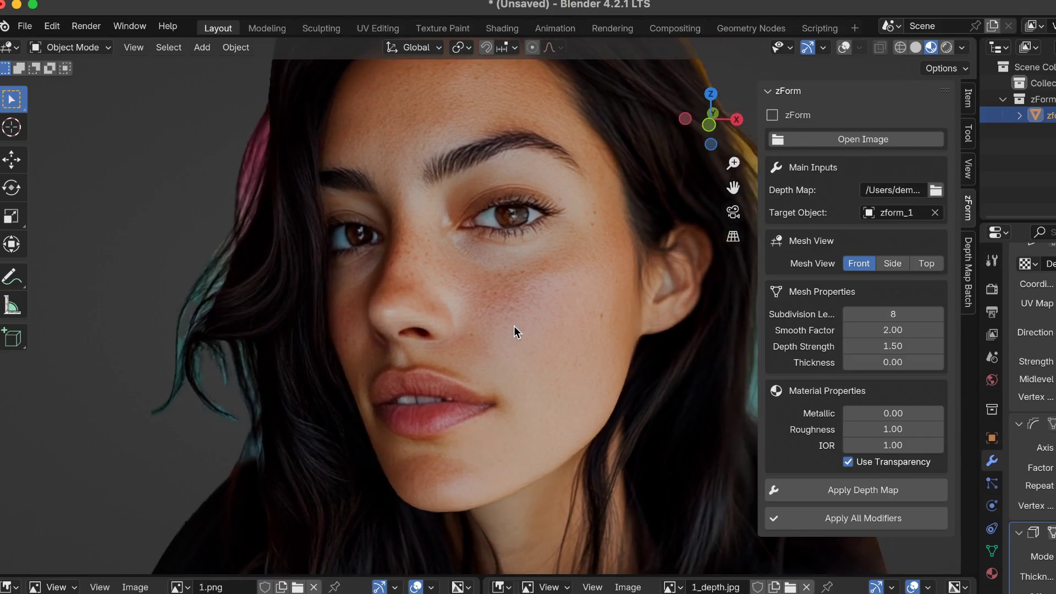
scroll(514, 325, "right", 5)
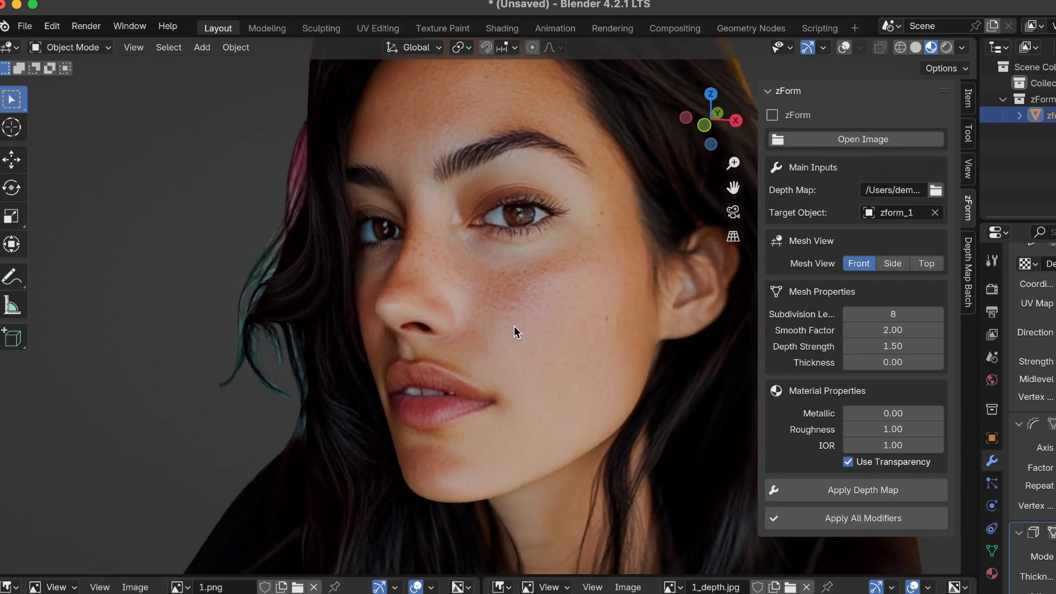
scroll(514, 325, "right", 5)
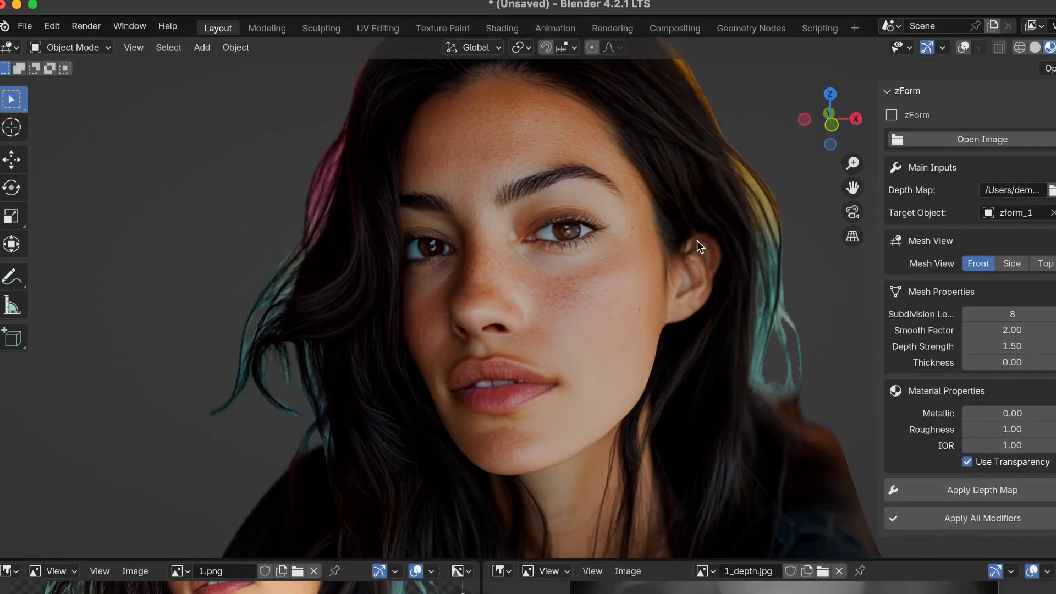
left_click(1035, 48)
scroll(540, 325, "right", 5)
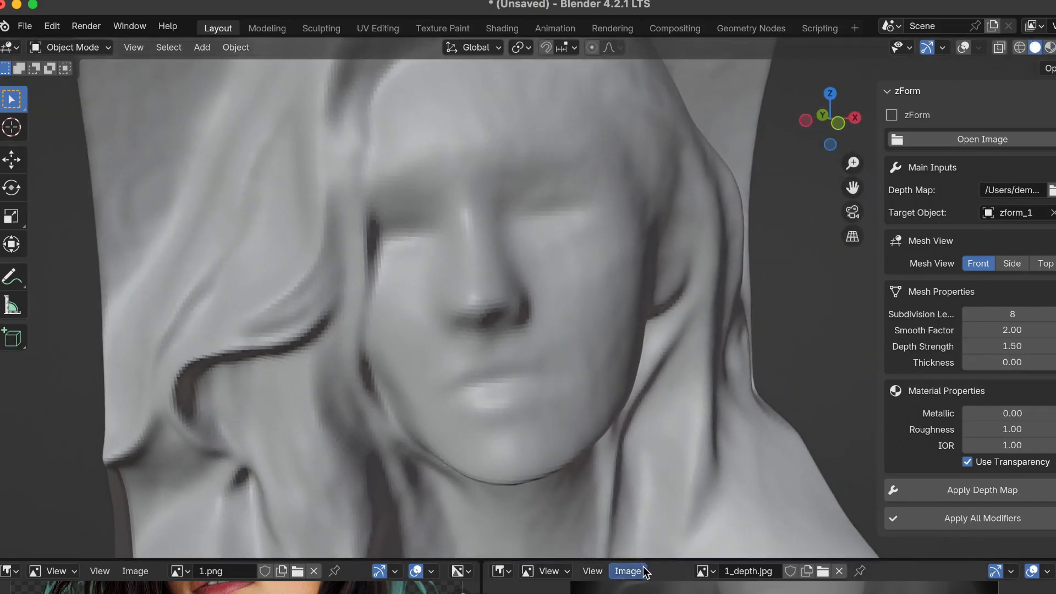
- Enlarge the image editors to compare 1.png with 1_depth.jpg, and restore the large 3D view
left_click_drag(666, 557, 666, 125)
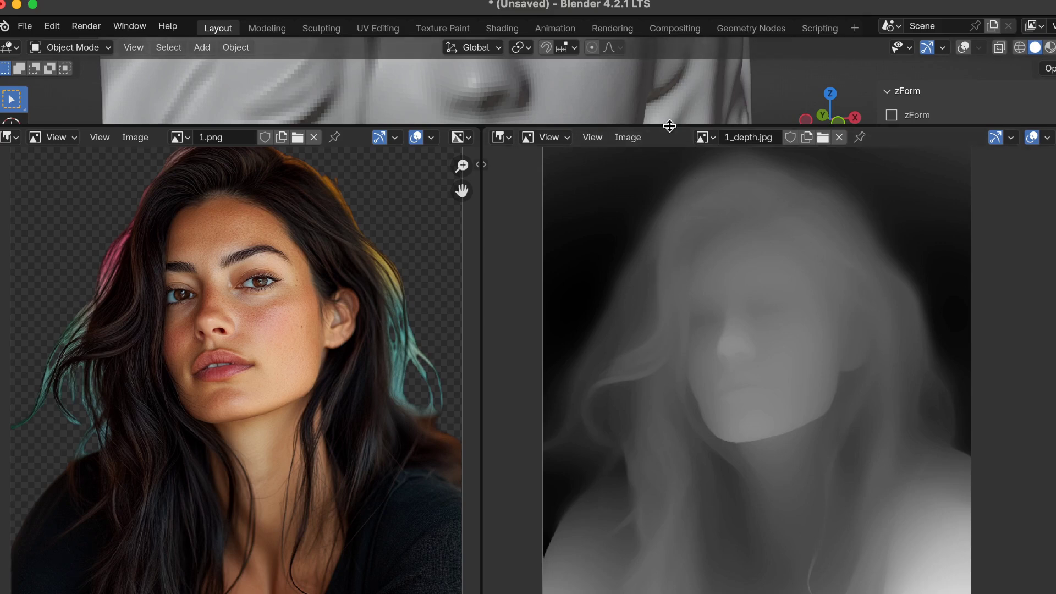
left_click_drag(670, 126, 677, 577)
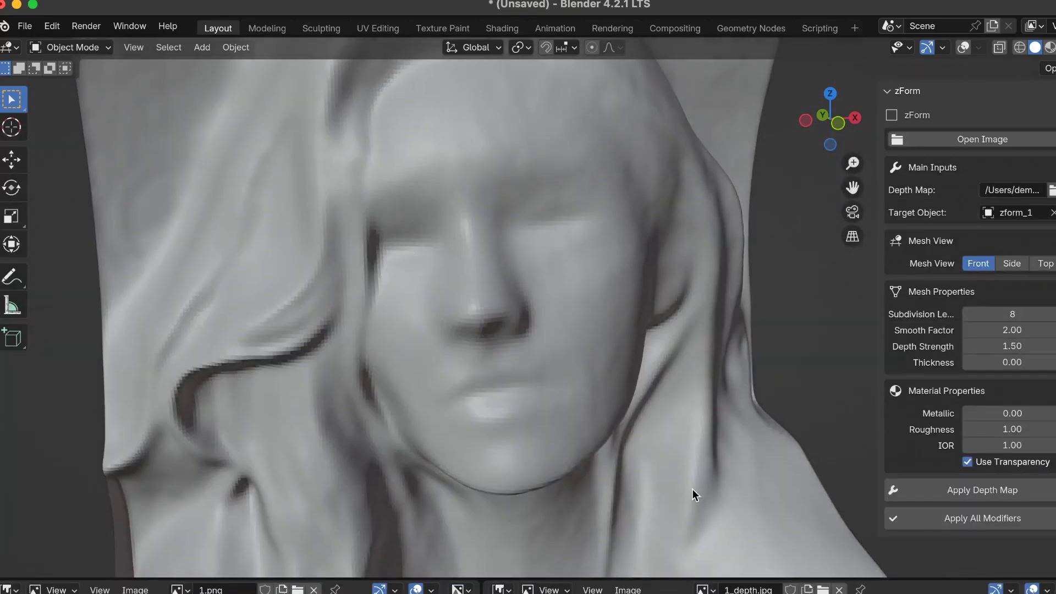
- Set the portrait mesh's subdivision level to 6
scroll(540, 324, "up", 5)
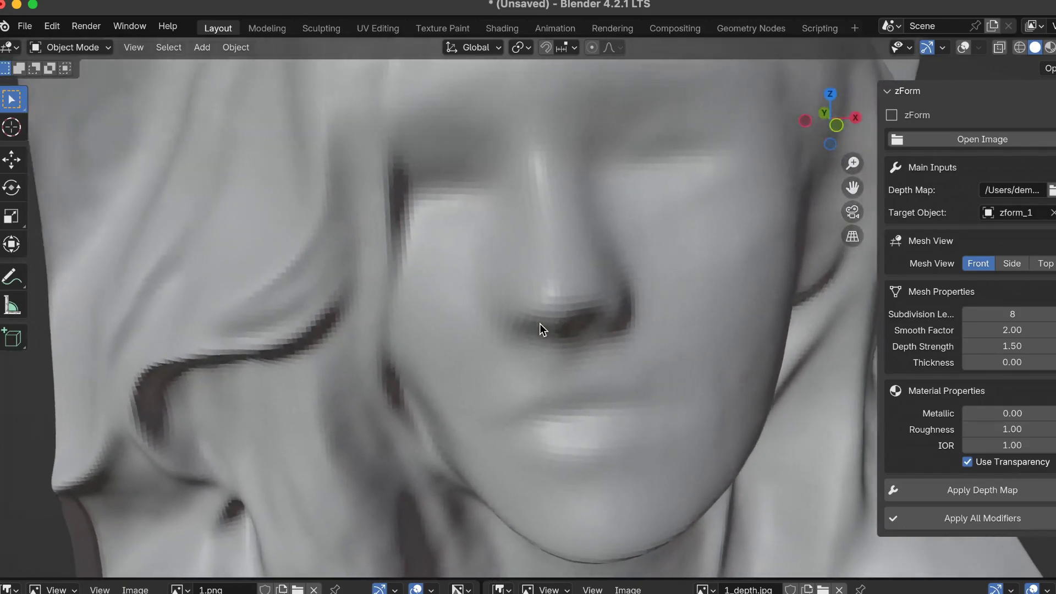
scroll(540, 323, "down", 3)
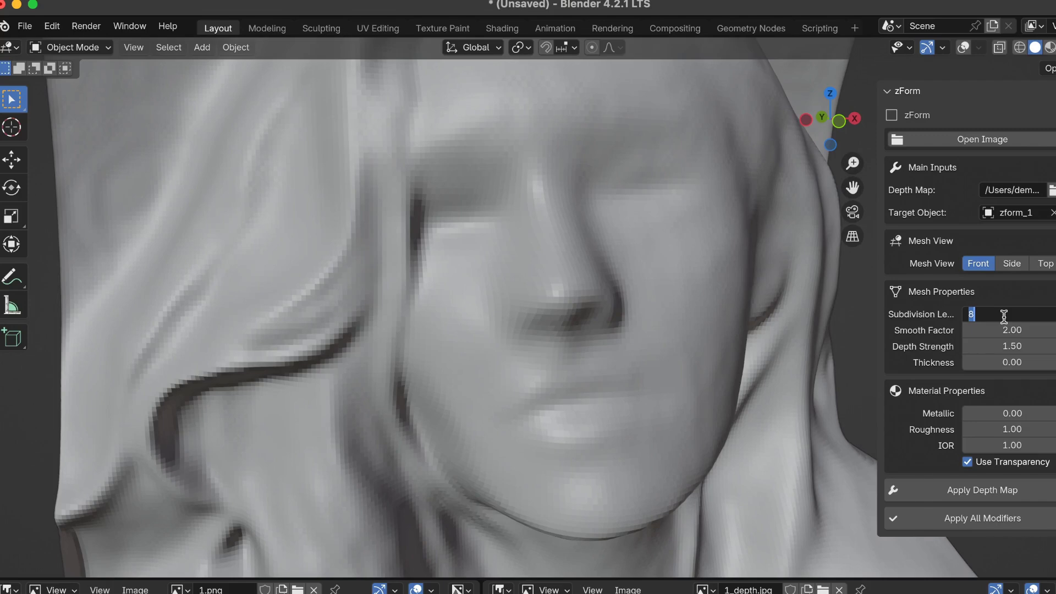
type("6")
key("Return")
- Inspect the coarse facets on the face and set the mesh's subdivision level to 8
scroll(721, 268, "up", 5)
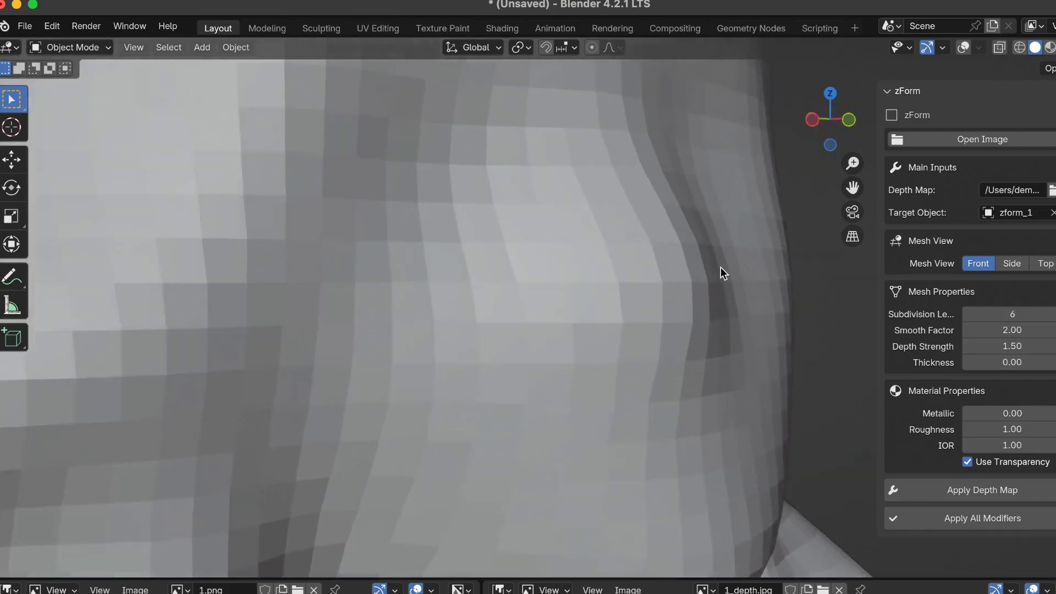
scroll(720, 268, "down", 4)
scroll(721, 267, "up", 3)
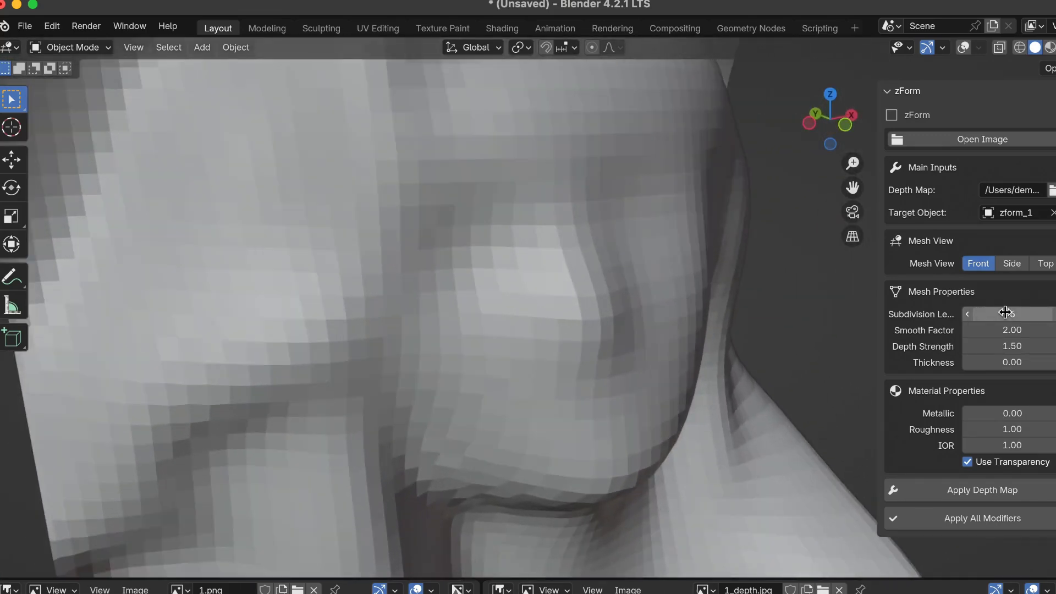
left_click(1006, 313)
type("8")
key("Return")
- Set the portrait mesh's smooth factor to 0
scroll(589, 329, "up", 4)
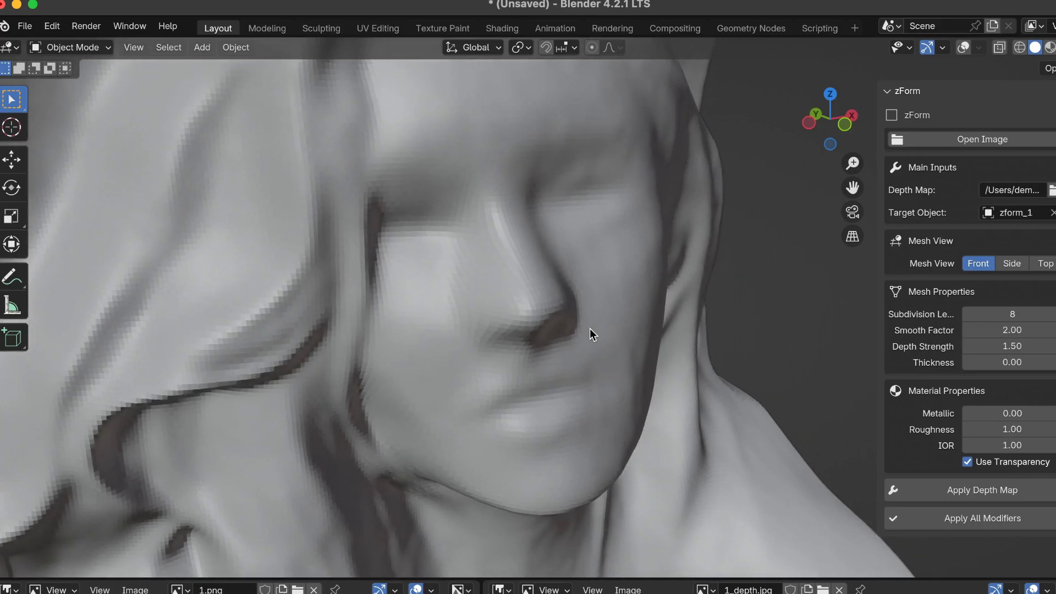
scroll(590, 328, "down", 3)
scroll(590, 328, "up", 2)
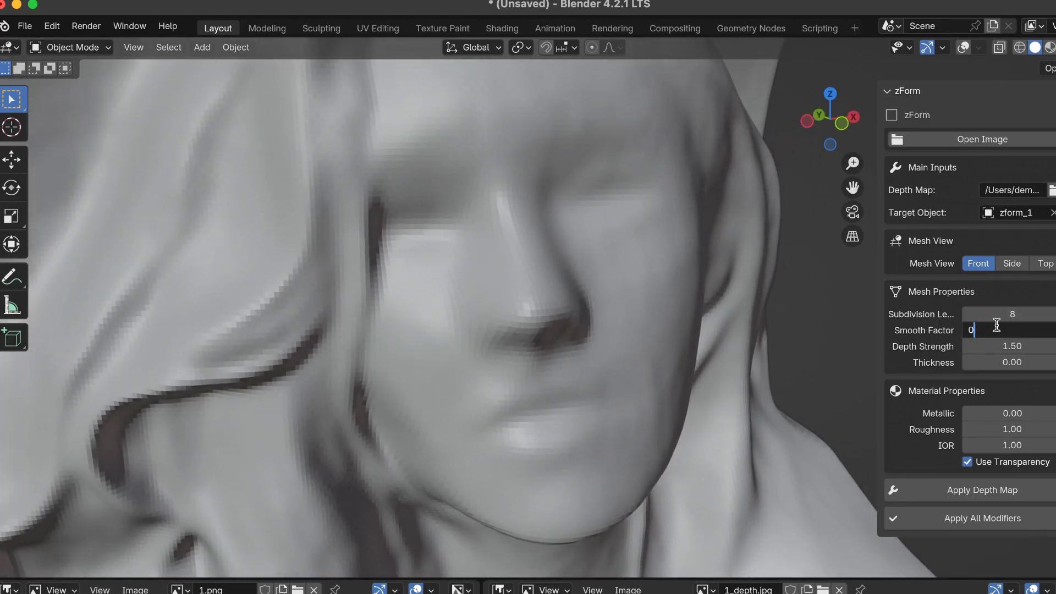
key("Return")
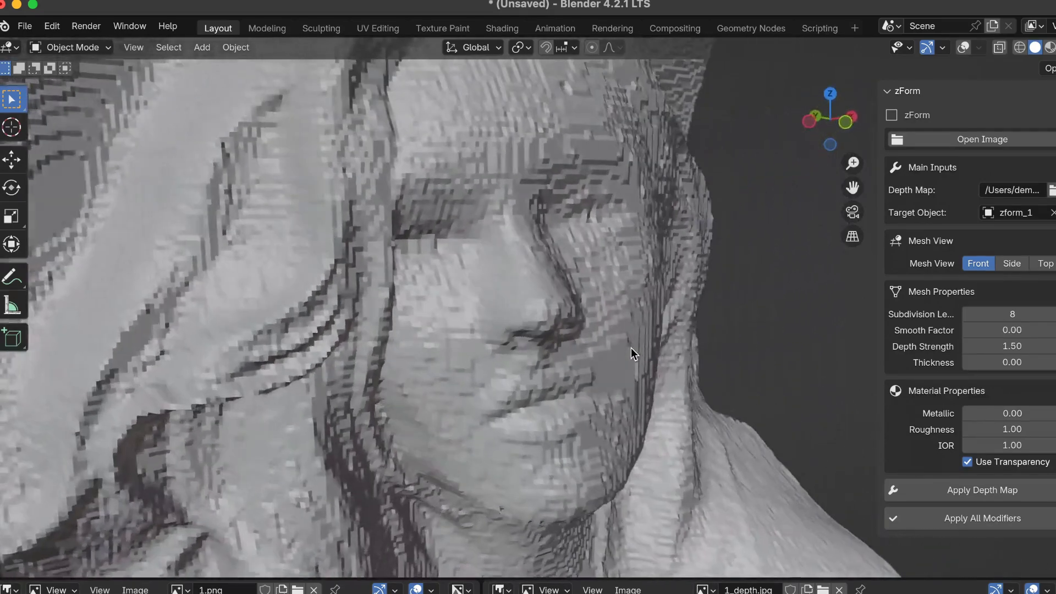
- Set the portrait mesh's smooth factor to 2
left_click(984, 329)
type("2")
key("Return")
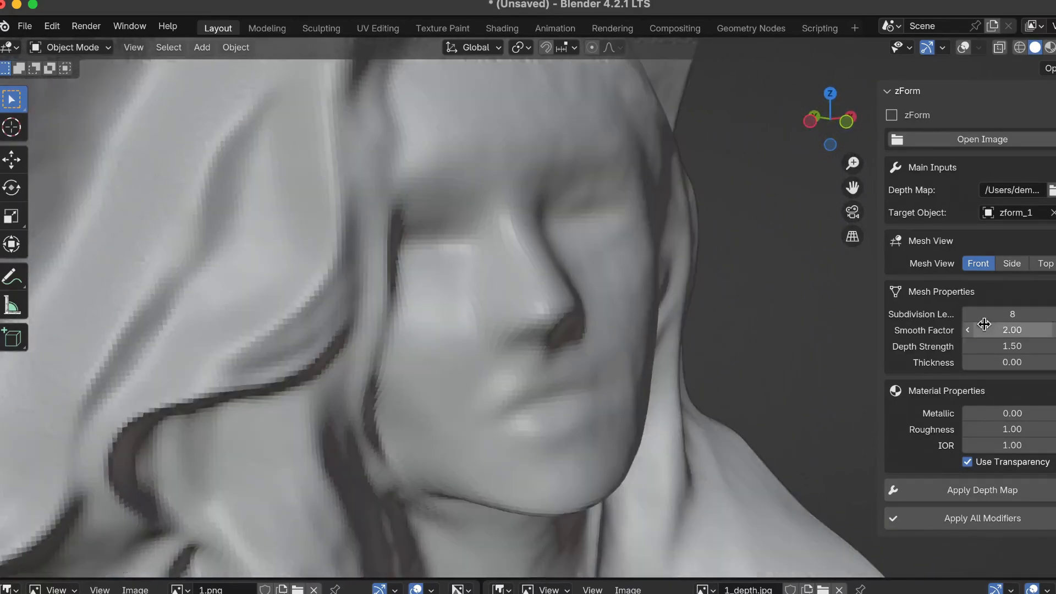
- Set the depth strength of the portrait relief to 0.5
middle_click_drag(687, 368, 676, 357)
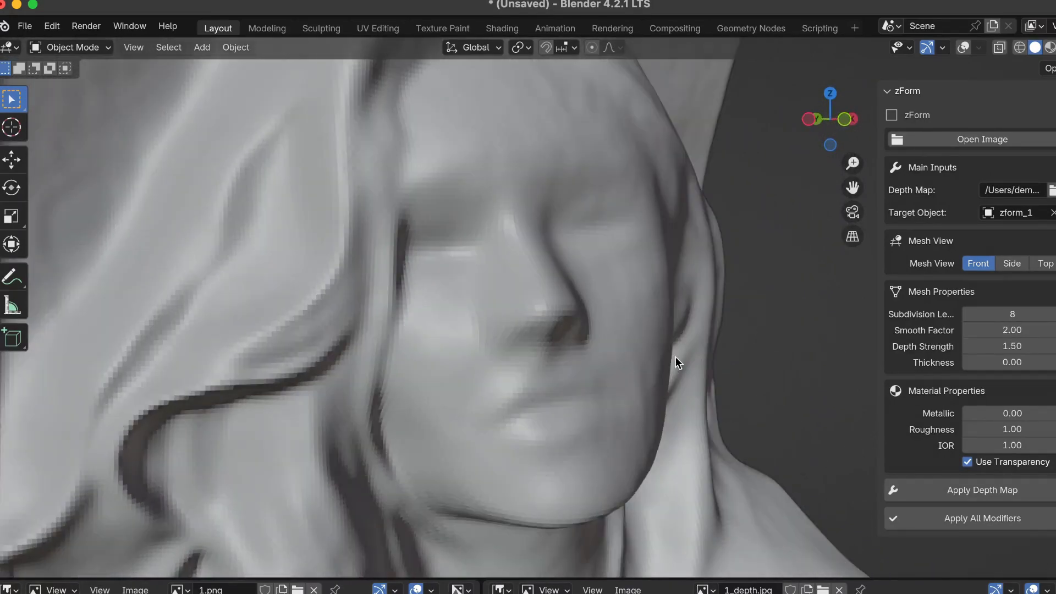
left_click(1013, 348)
type("0.")
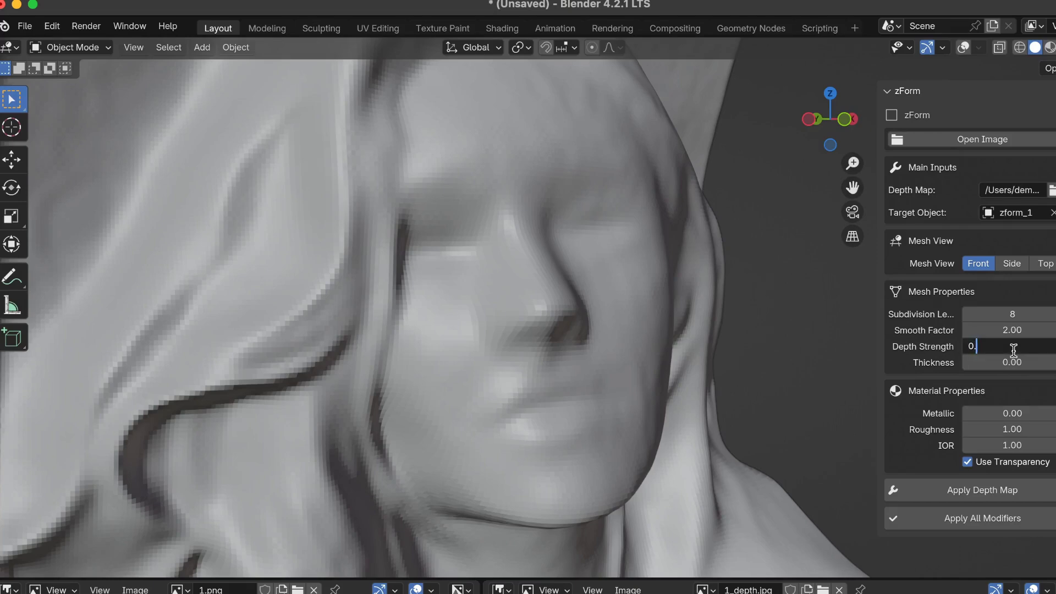
type("5")
key("Return")
- Inspect the flattened face from several angles and set the relief's depth strength to 1.5
scroll(520, 378, "left", 5)
scroll(520, 379, "right", 4)
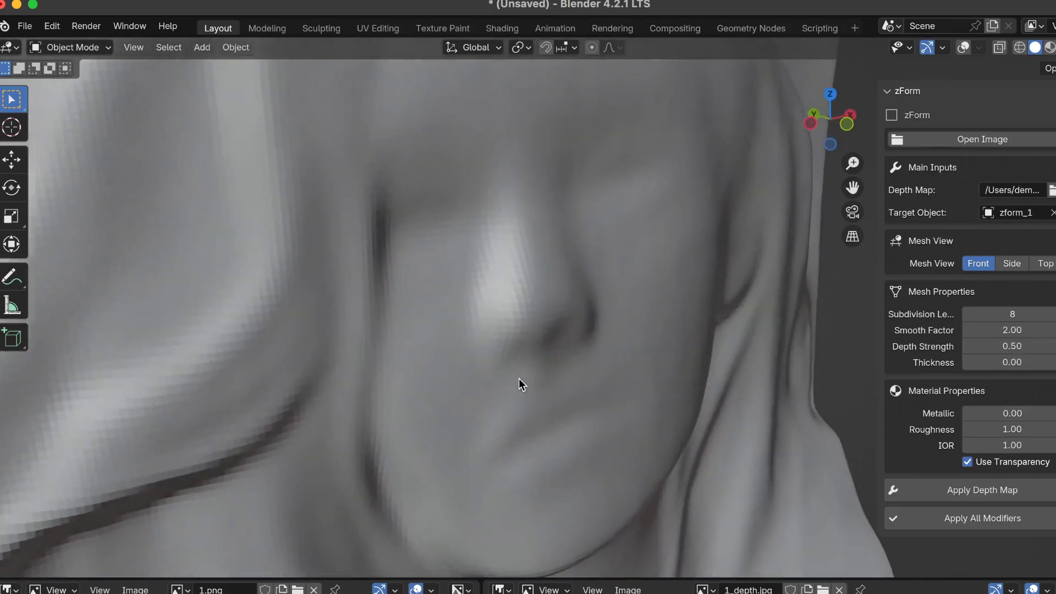
scroll(519, 378, "down", 5)
scroll(519, 379, "right", 4)
scroll(520, 378, "up", 3)
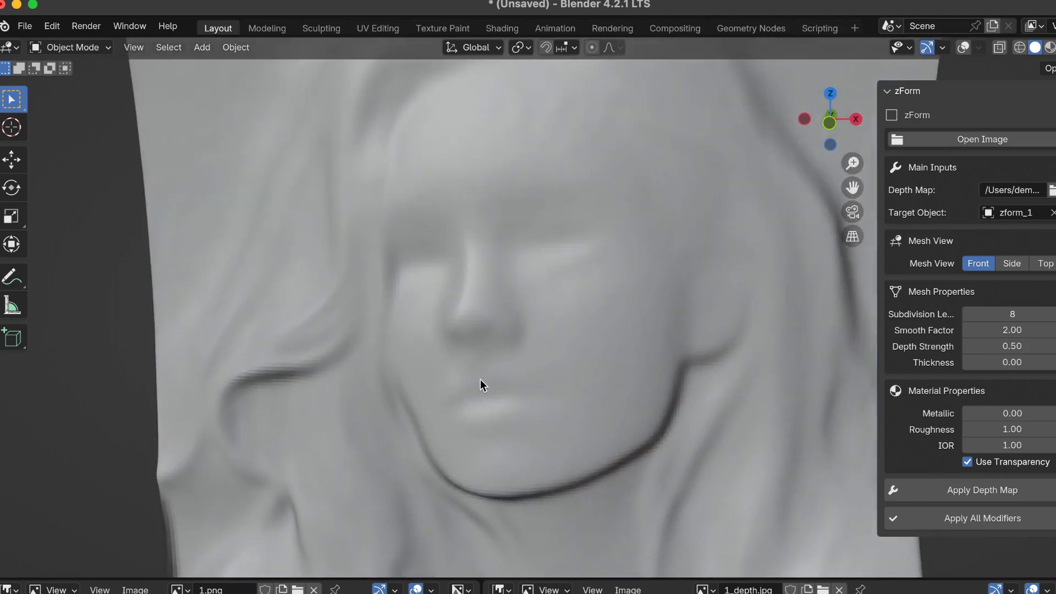
scroll(480, 378, "left", 5)
scroll(480, 379, "right", 2)
scroll(481, 378, "up", 3)
scroll(481, 379, "right", 2)
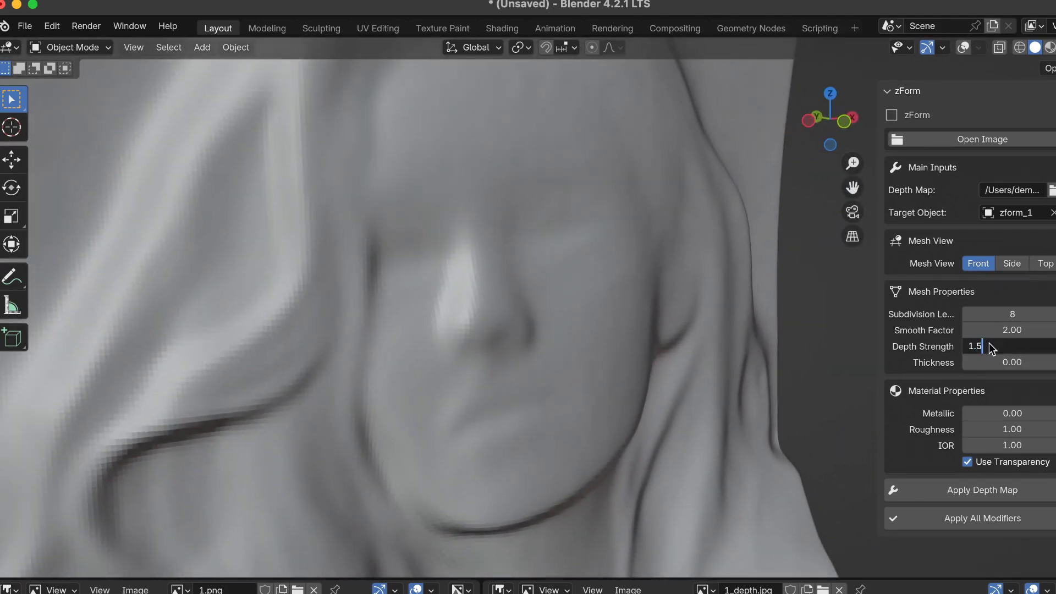
key("Return")
- View the relief's thin edge from the side and set the mesh thickness to 0.02
scroll(569, 349, "right", 2)
scroll(569, 349, "left", 3)
scroll(569, 349, "down", 2)
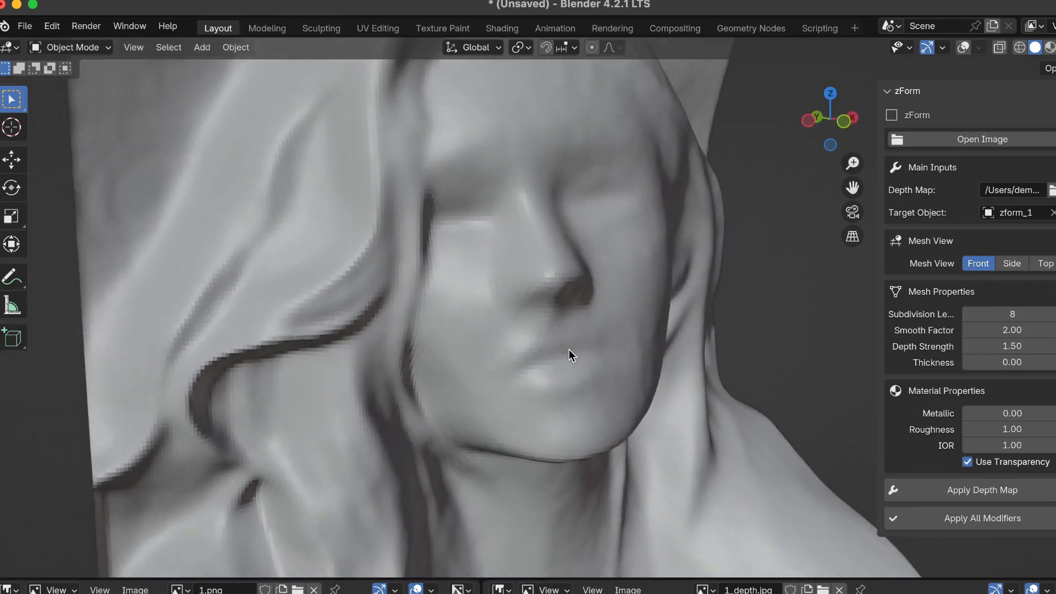
scroll(570, 355, "right", 3)
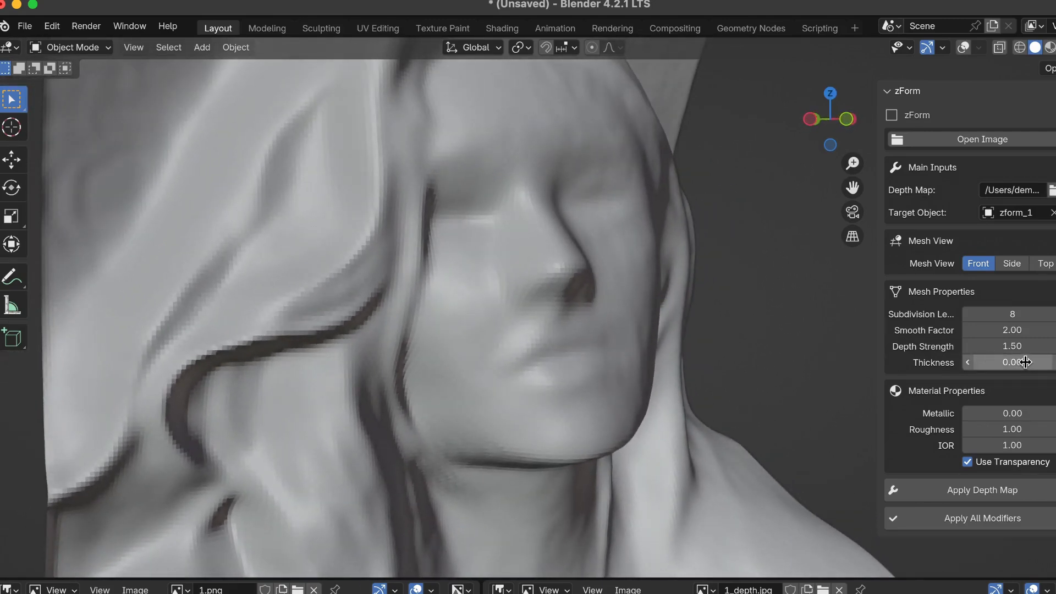
scroll(418, 342, "right", 10)
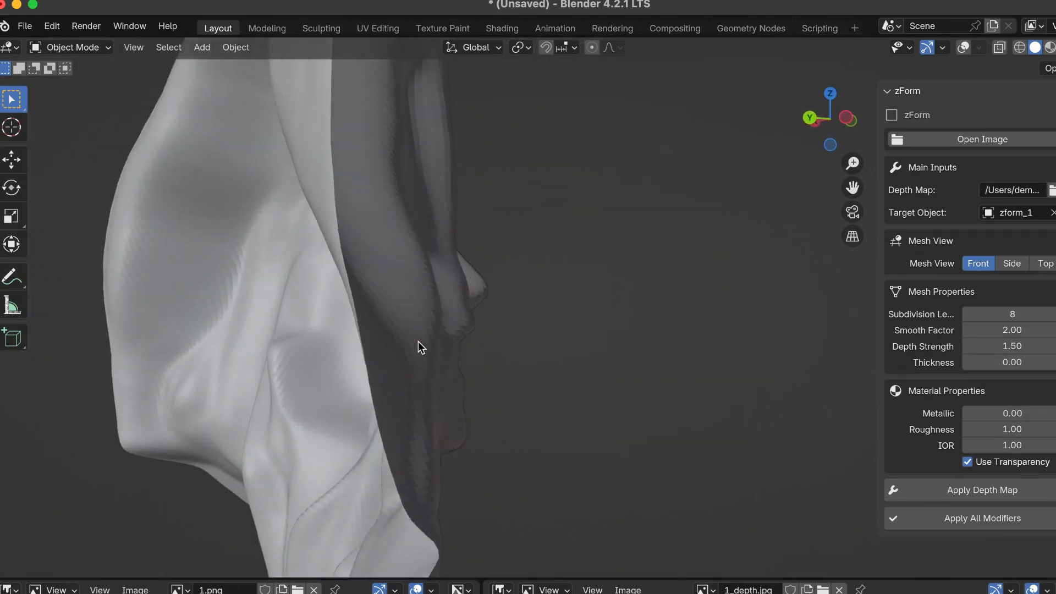
left_click(1013, 362)
type("0.0")
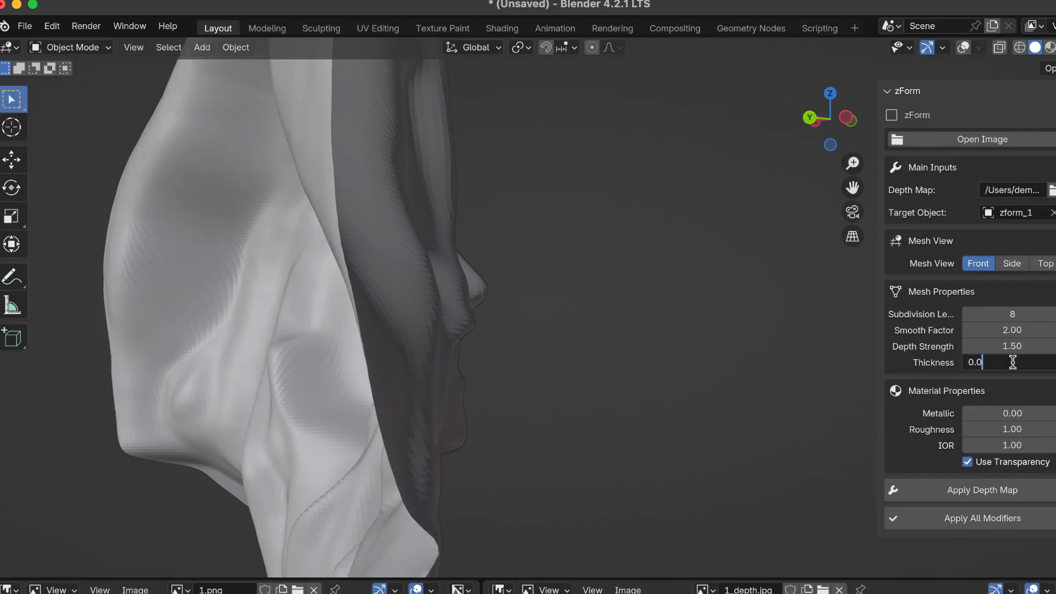
type("2")
key("Return")
- Examine the thickened portrait mesh from behind, around the nose and in the front view
scroll(366, 354, "left", 10)
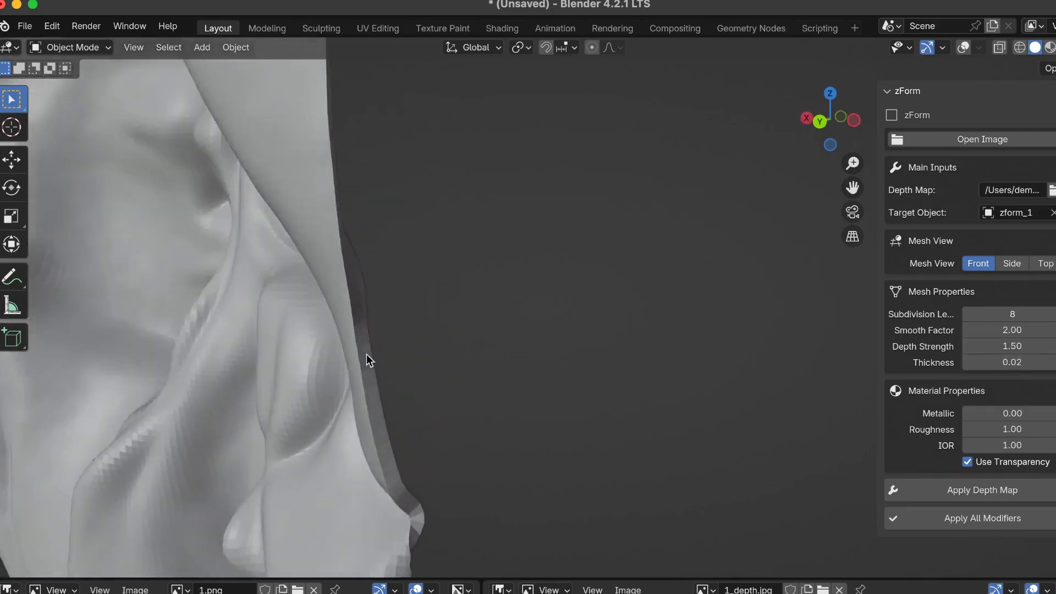
scroll(580, 268, "up", 10)
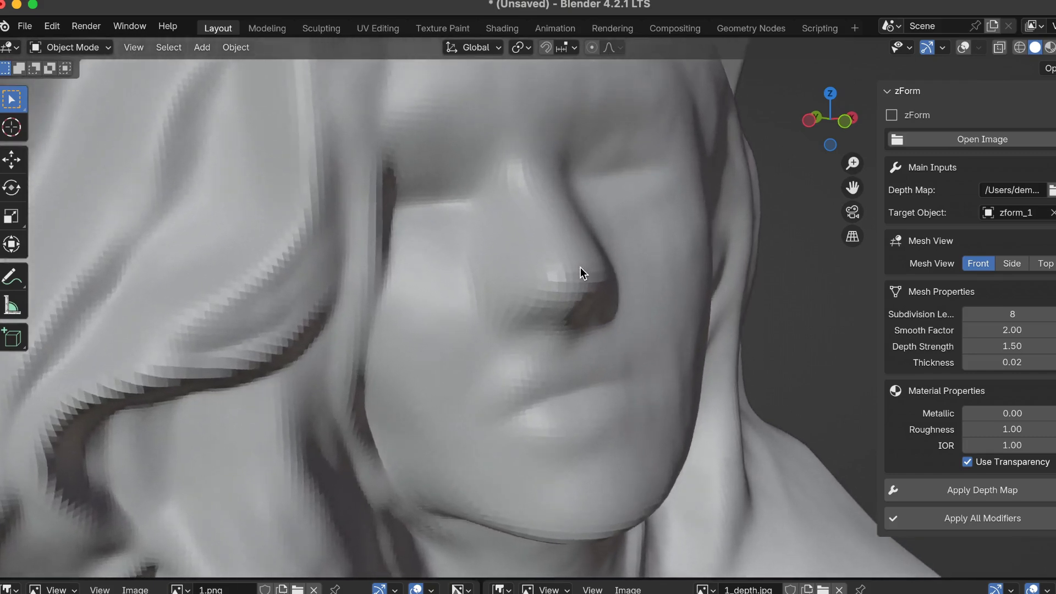
scroll(580, 267, "down", 8)
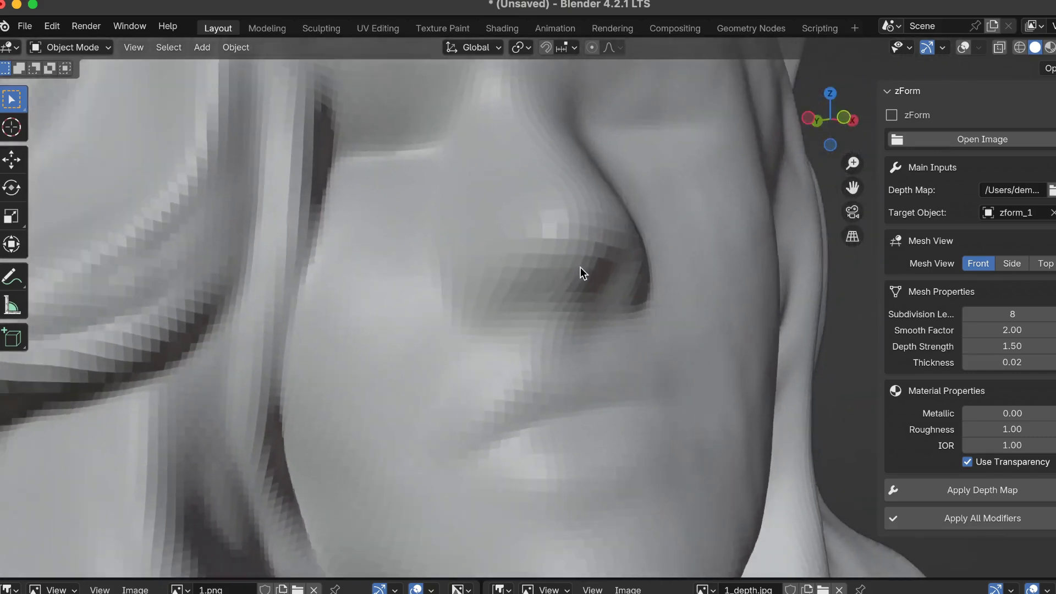
scroll(580, 268, "down", 2)
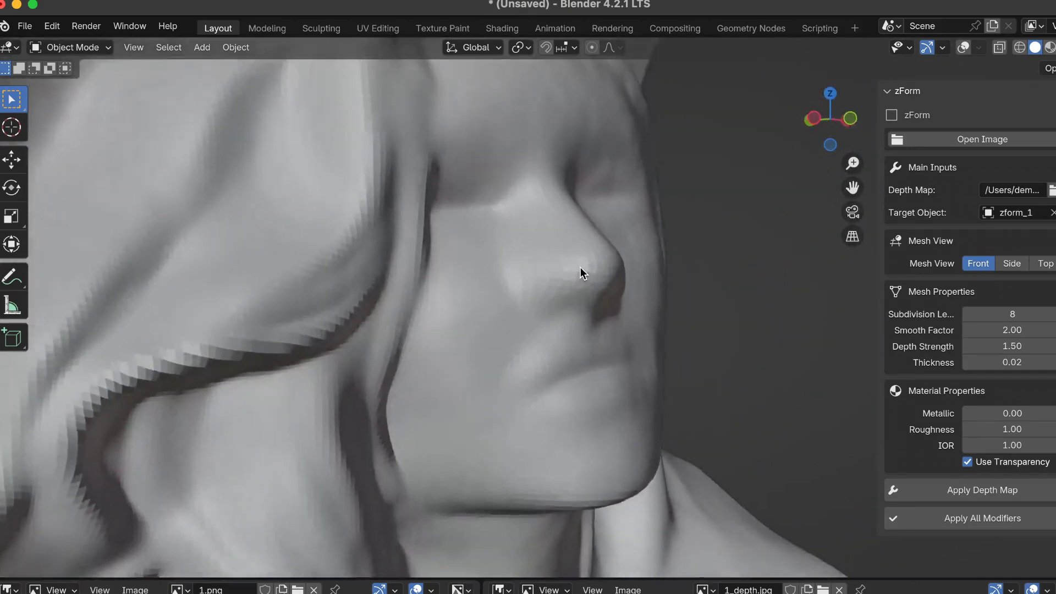
scroll(580, 267, "up", 10)
scroll(526, 309, "down", 5)
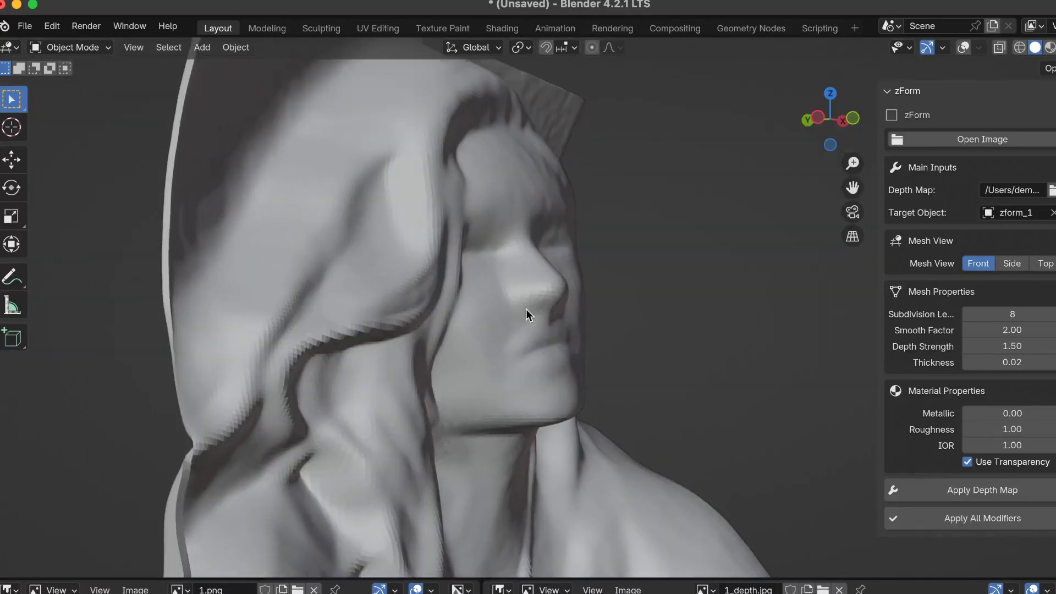
scroll(526, 308, "up", 6)
scroll(526, 309, "right", 4)
key("KP_1")
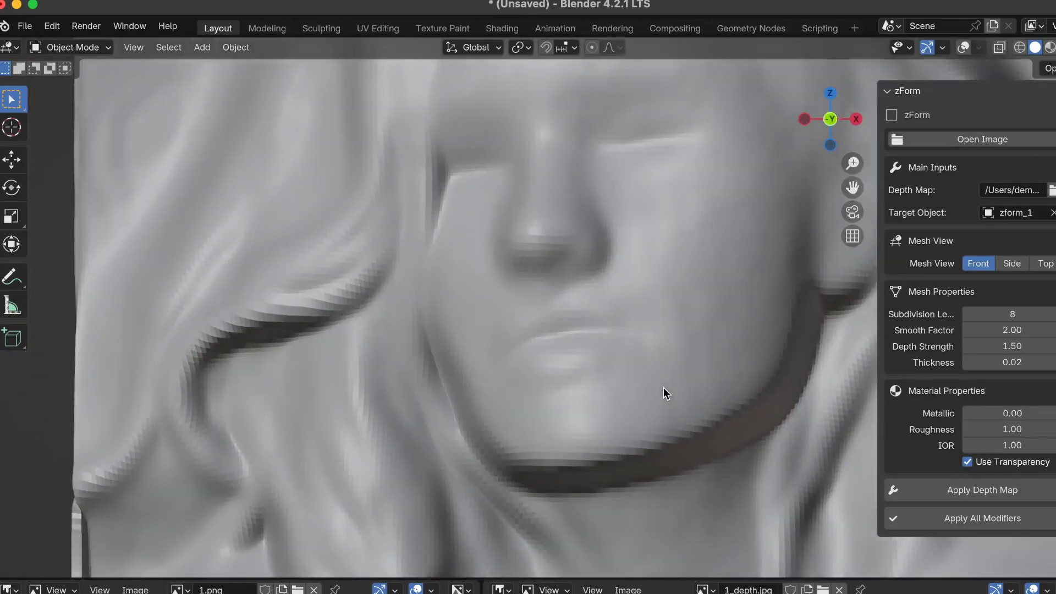
scroll(663, 387, "down", 3)
scroll(664, 387, "right", 2, "shift")
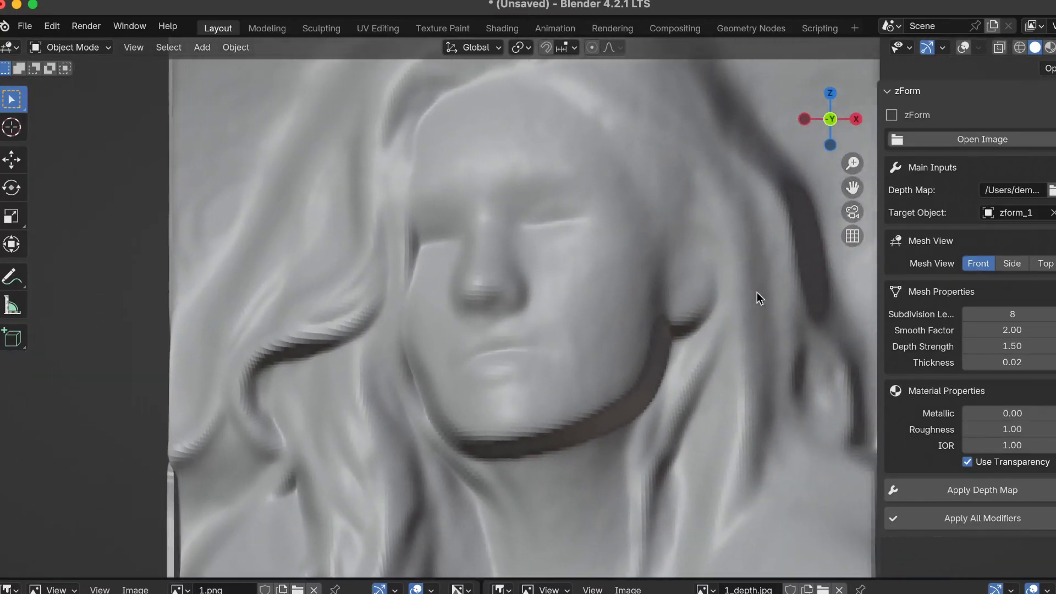
- Show the viewport overlays and apply all modifiers to the portrait mesh
left_click(963, 49)
left_click(976, 520)
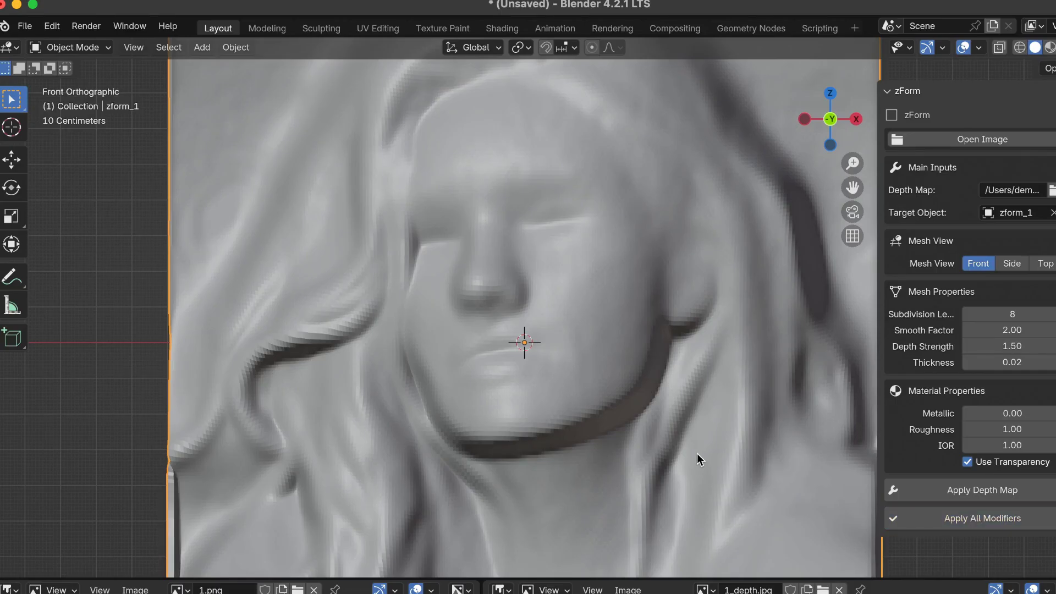
- Enter Edit Mode with face selection and select a rectangular patch of faces beside the nostril
key("Tab")
middle_click_drag(698, 453, 646, 420)
scroll(647, 421, "up", 3)
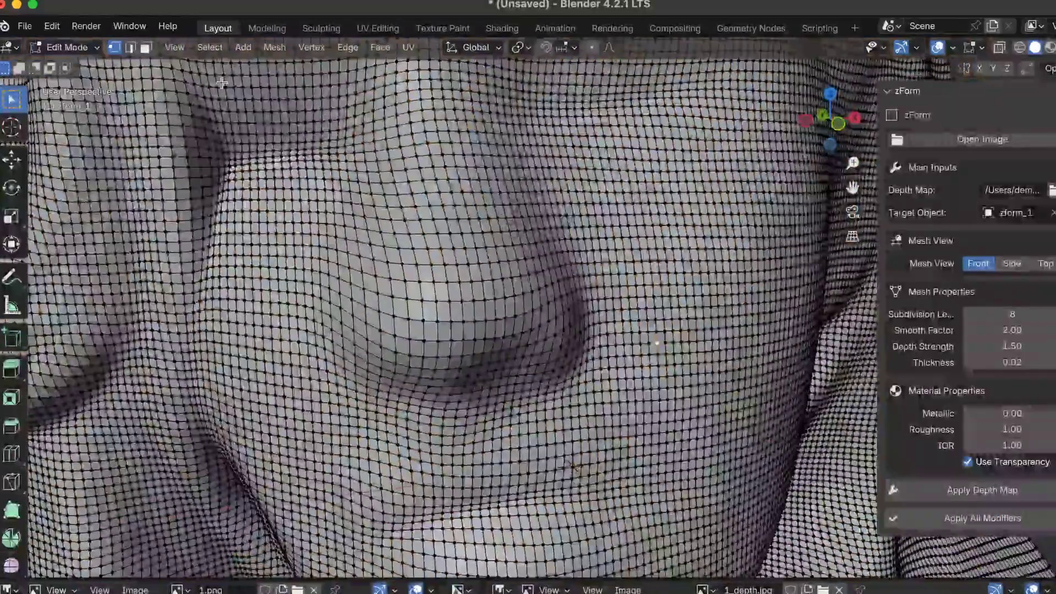
left_click(145, 47)
scroll(531, 298, "up", 3)
left_click(530, 298)
left_click_drag(450, 237, 700, 388, "shift")
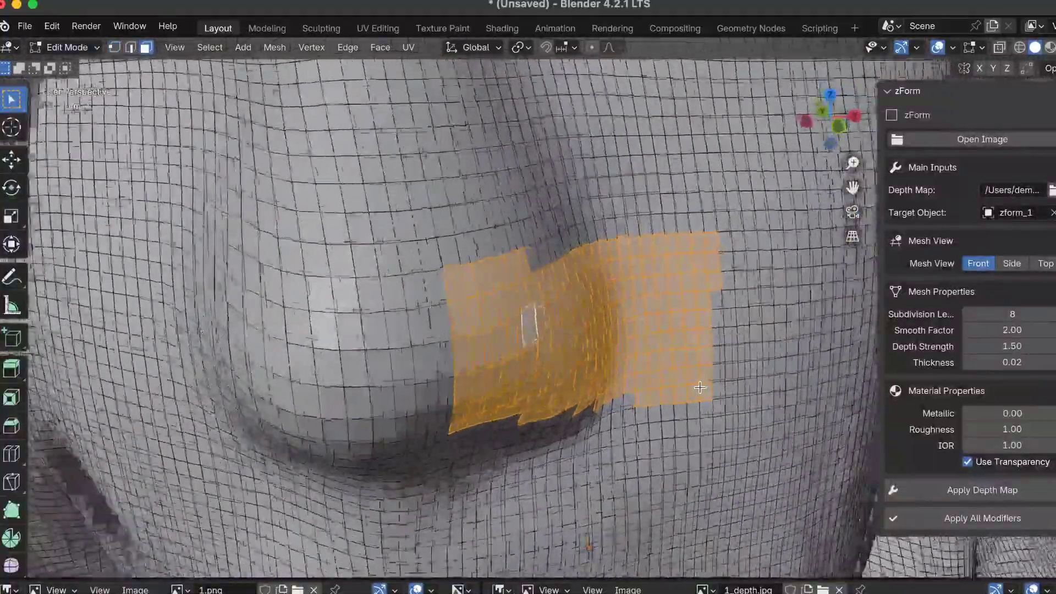
scroll(700, 387, "down", 8)
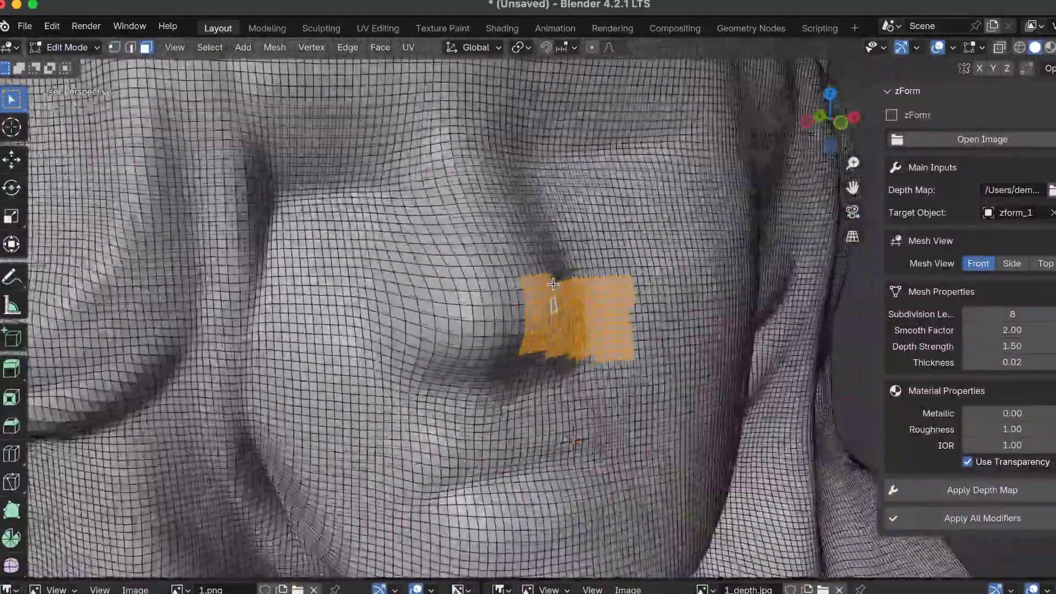
- Return the portrait mesh to Object Mode and turn on the Statistics overlay in the viewport
scroll(553, 284, "up", 6)
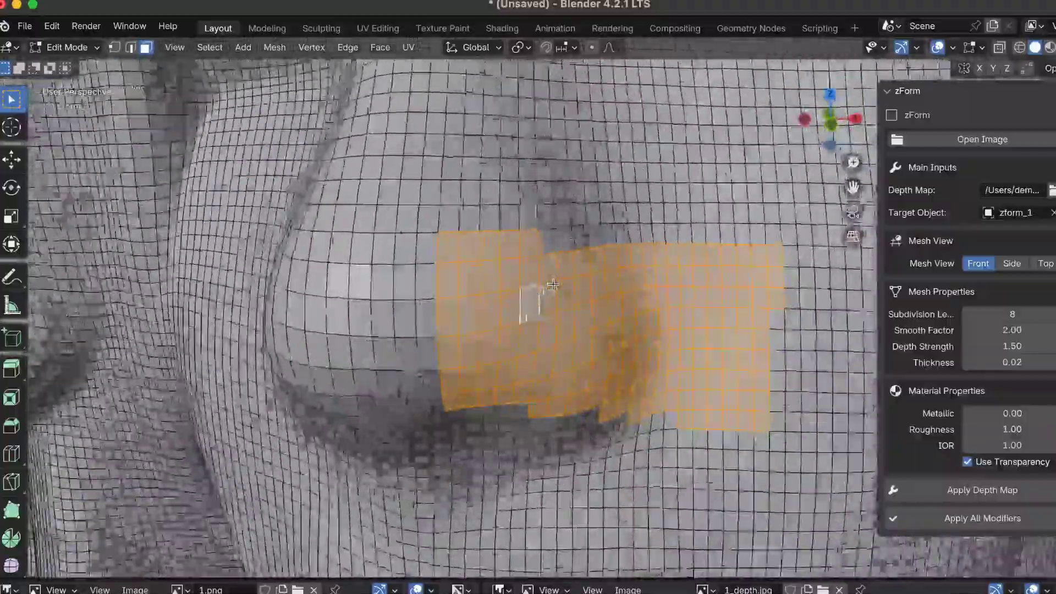
scroll(553, 283, "down", 4)
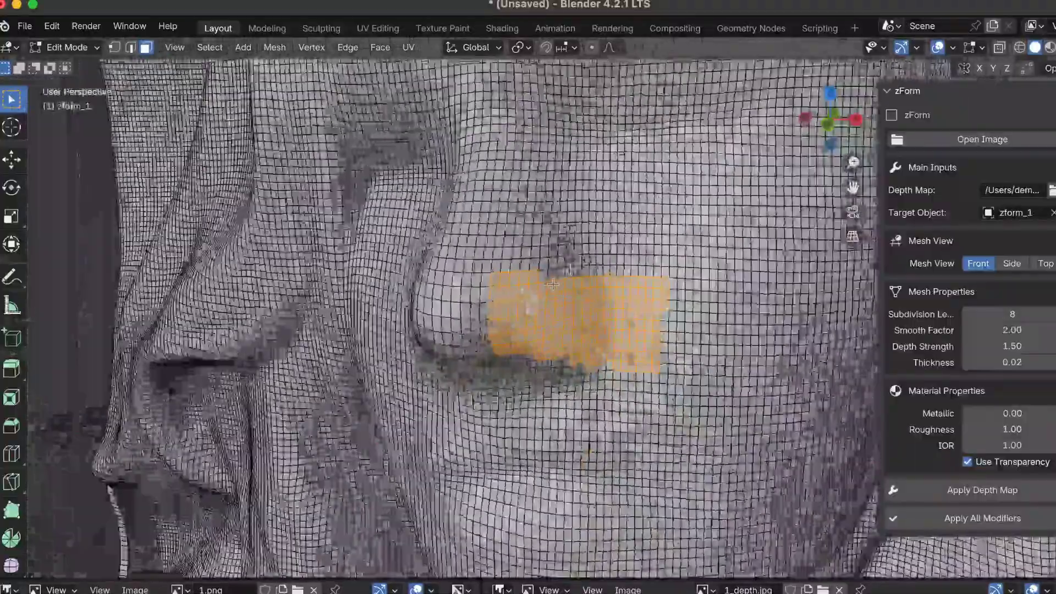
scroll(553, 283, "up", 3)
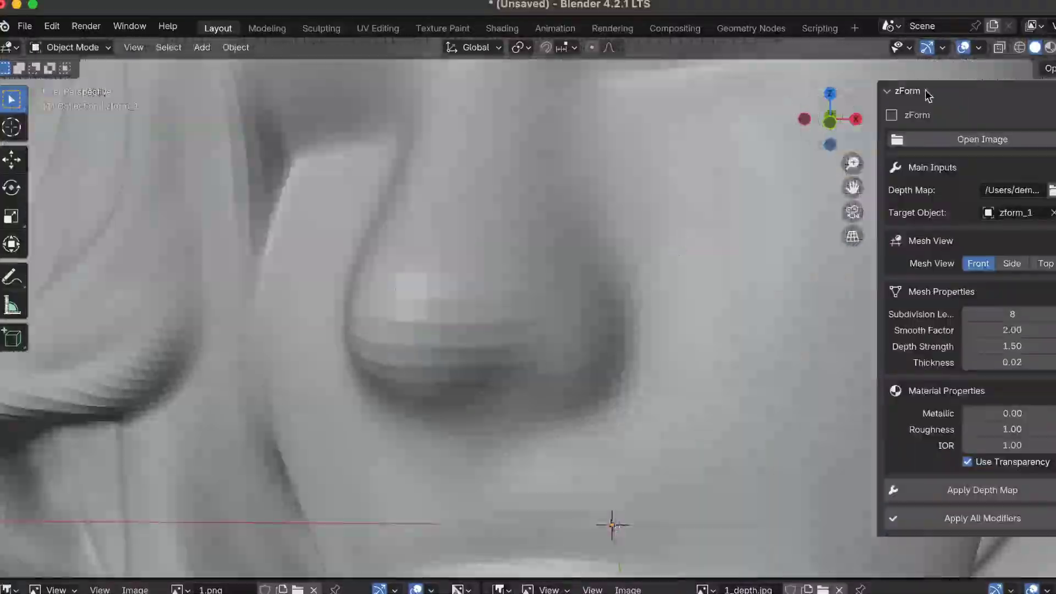
left_click(980, 47)
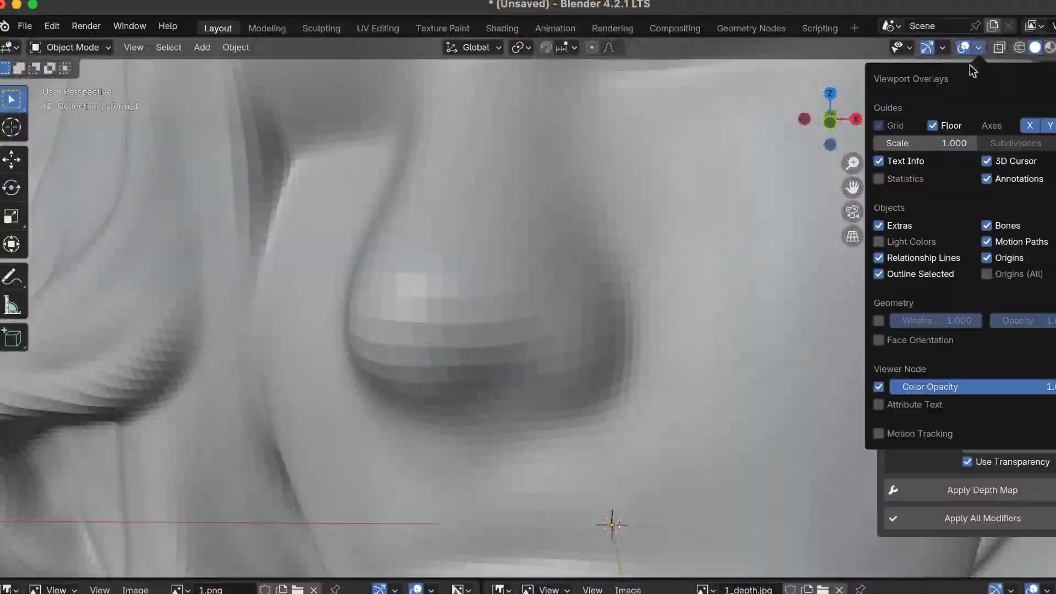
left_click(879, 179)
scroll(361, 338, "left", 3, "shift")
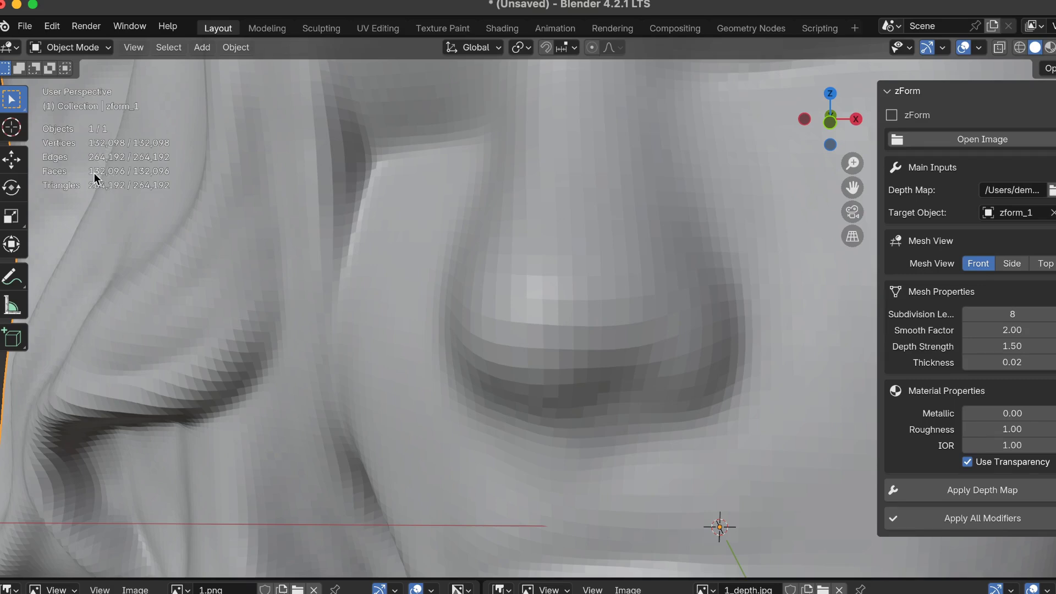
- Examine the untextured portrait mesh around the nose, mouth and cheeks from several angles with its mesh statistics shown
scroll(349, 259, "down", 5)
scroll(530, 302, "up", 5)
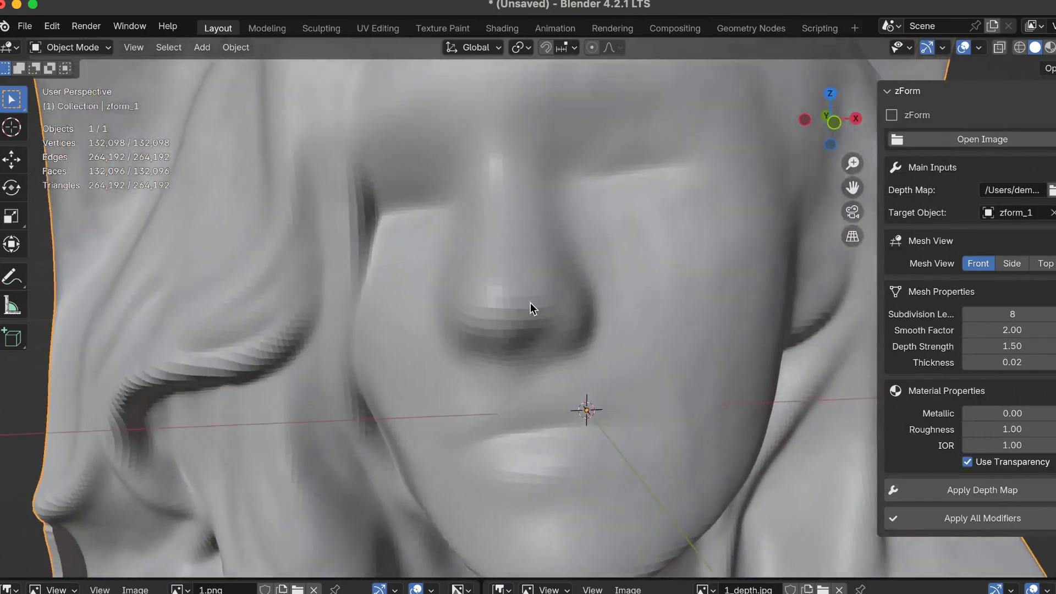
scroll(530, 302, "down", 5)
scroll(530, 303, "up", 5)
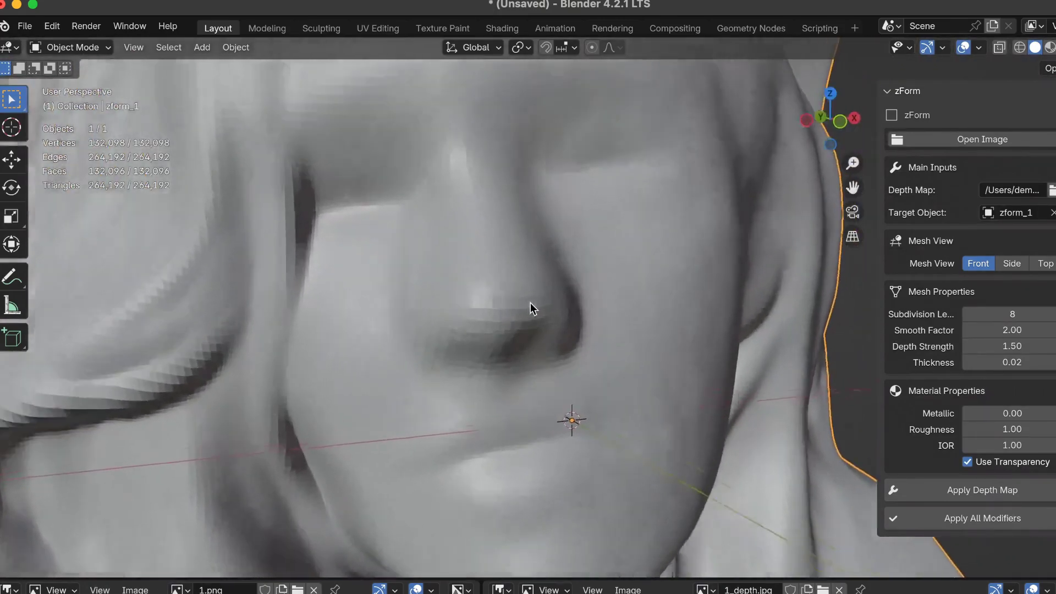
scroll(531, 303, "down", 3)
scroll(530, 303, "left", 3)
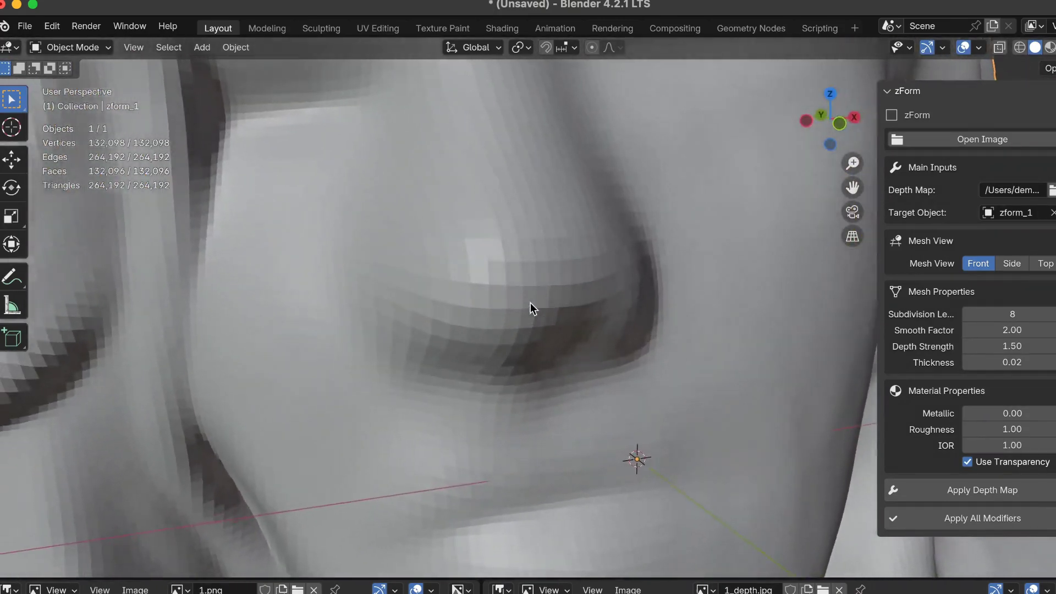
scroll(488, 282, "left", 2)
scroll(488, 282, "up", 2)
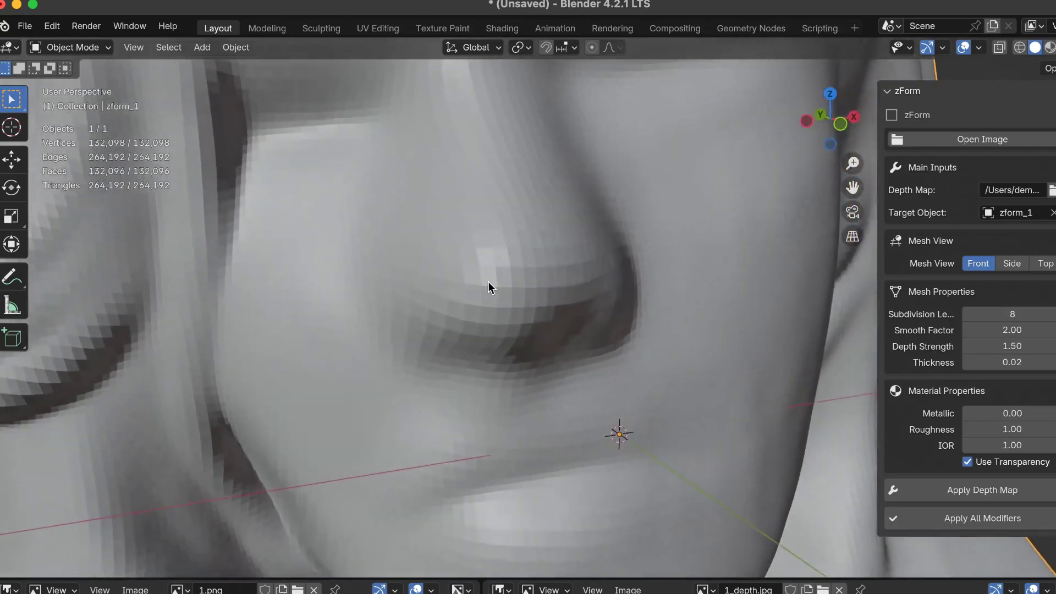
scroll(487, 282, "down", 2)
scroll(487, 282, "left", 3)
scroll(489, 283, "left", 5)
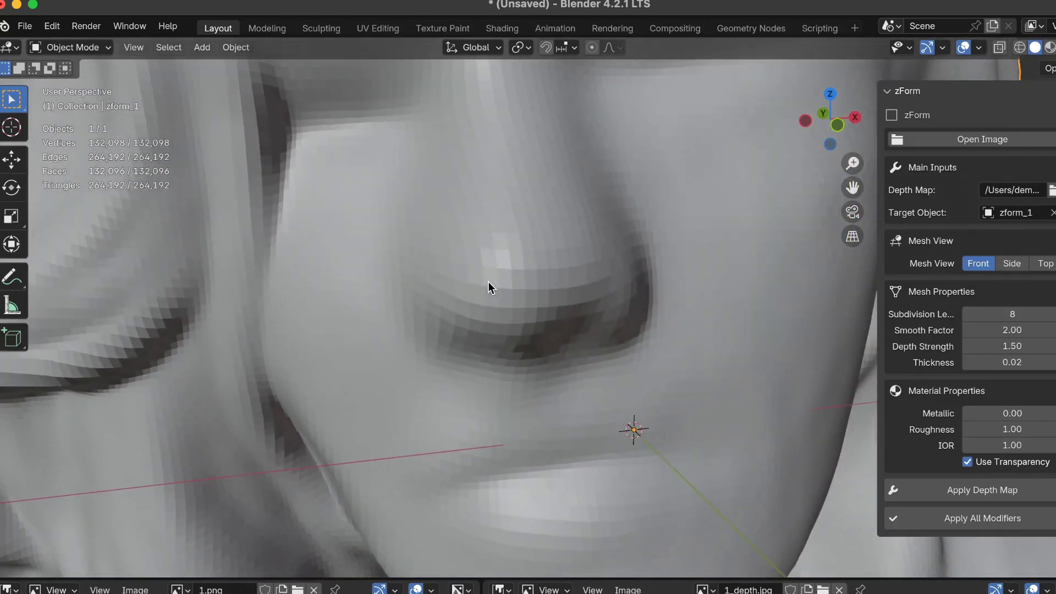
scroll(488, 281, "left", 3)
scroll(493, 281, "right", 2)
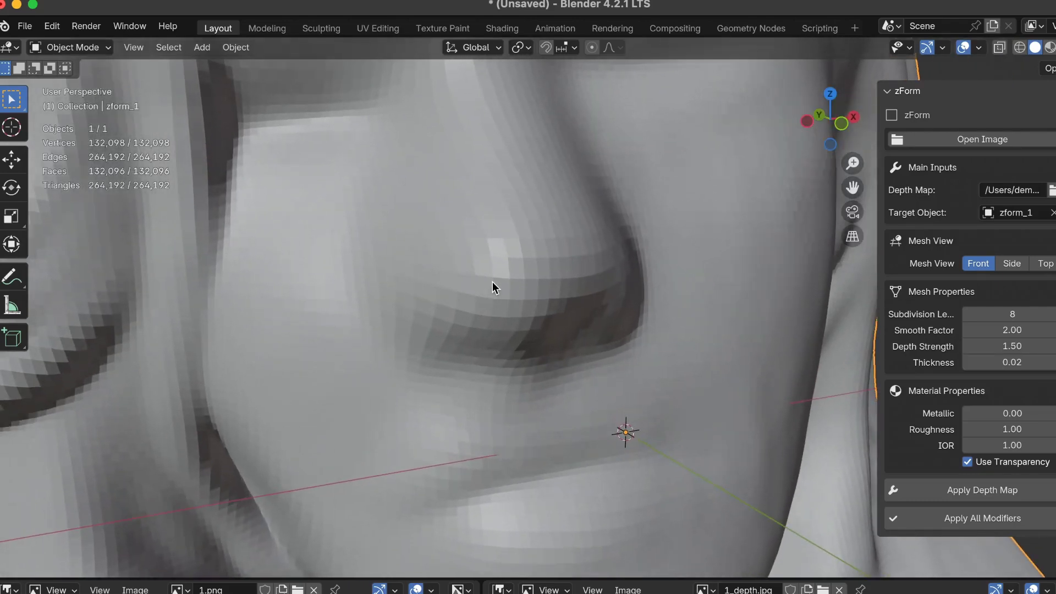
scroll(497, 264, "up", 2)
scroll(496, 264, "left", 2)
scroll(496, 265, "down", 3)
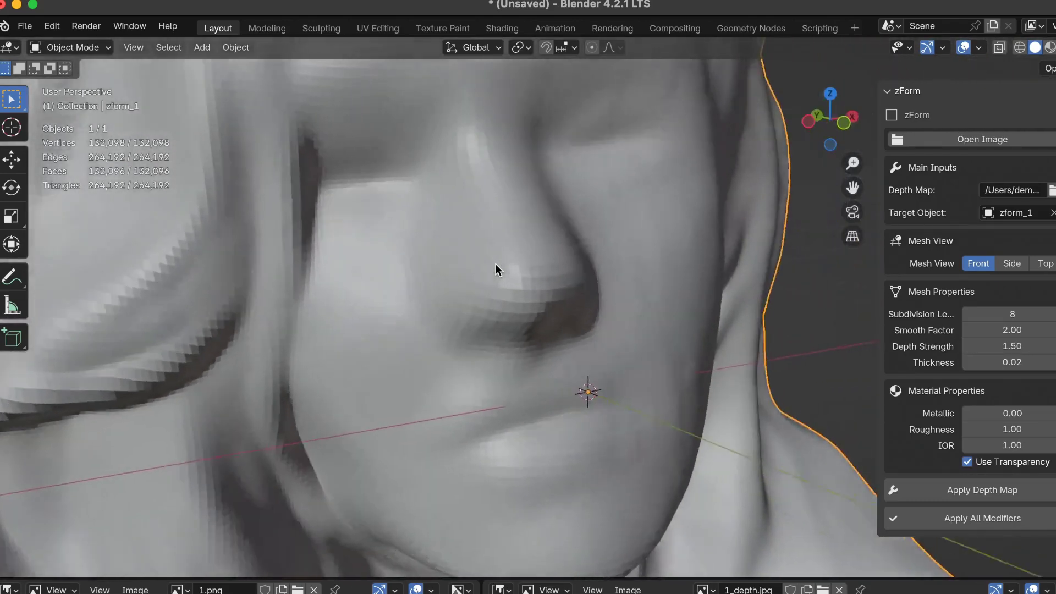
scroll(496, 265, "down", 5)
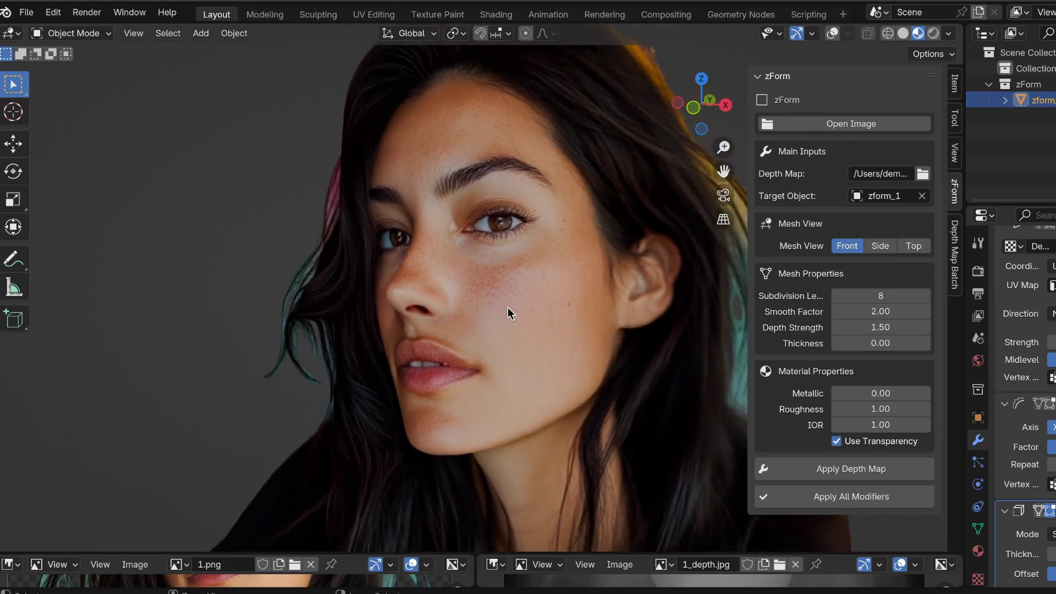
- Examine the textured portrait relief of zform_1 from several slightly rotated angles
scroll(508, 308, "left", 3)
scroll(507, 308, "up", 3)
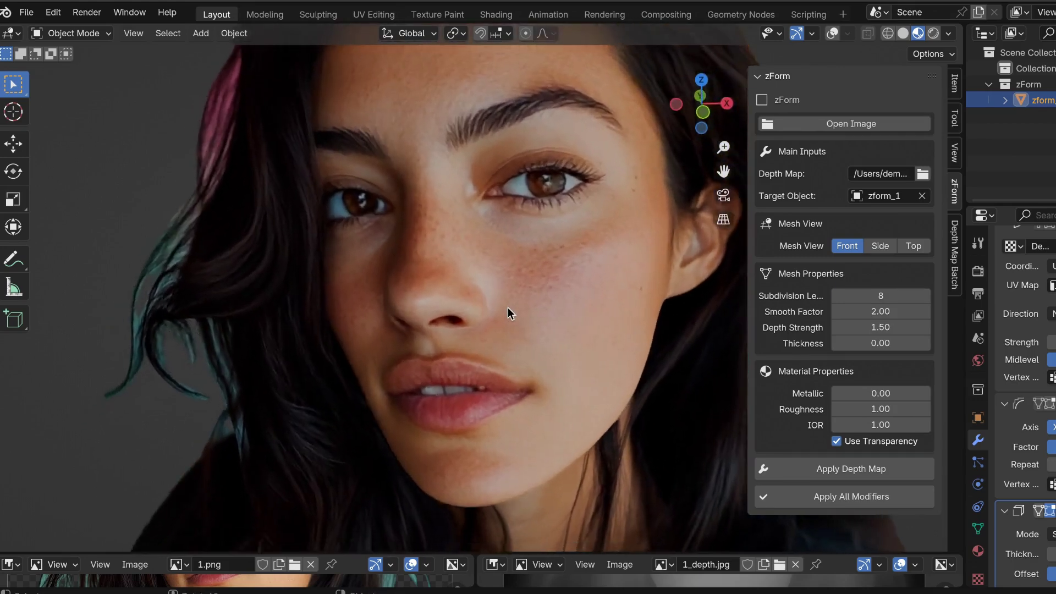
scroll(507, 308, "left", 5)
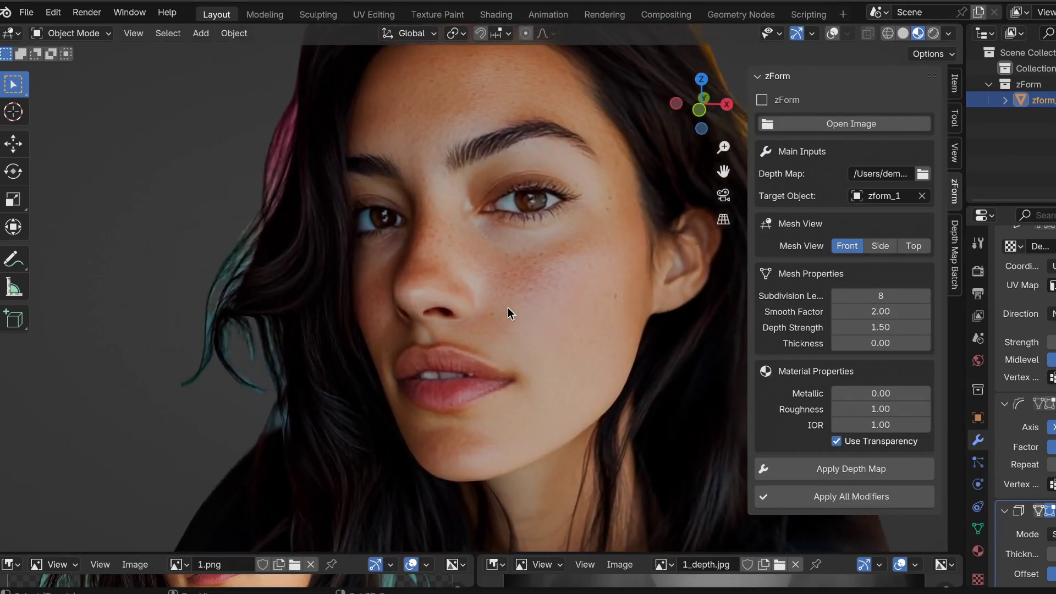
scroll(507, 308, "left", 5)
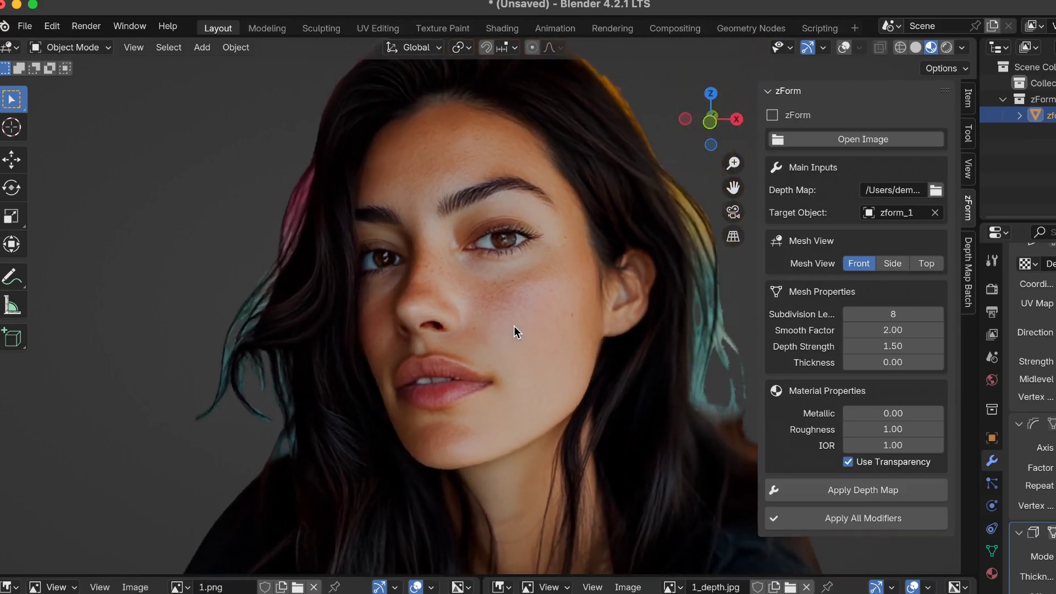
scroll(513, 326, "left", 5)
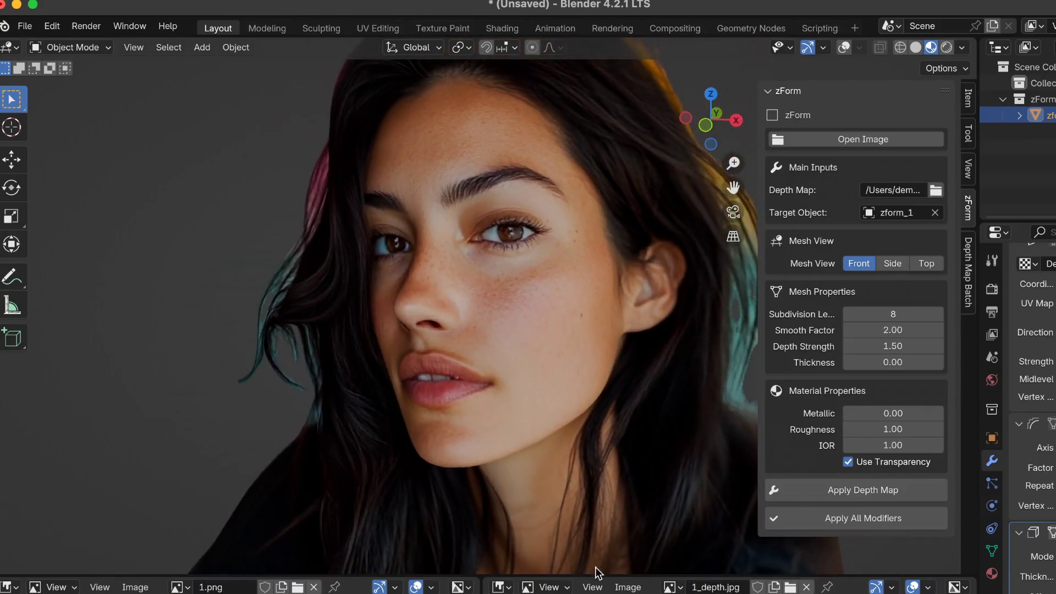
- Enlarge the image editors to compare 1.png with its depth map 1_depth.jpg, and restore the large 3D viewport
left_click_drag(597, 573, 608, 80)
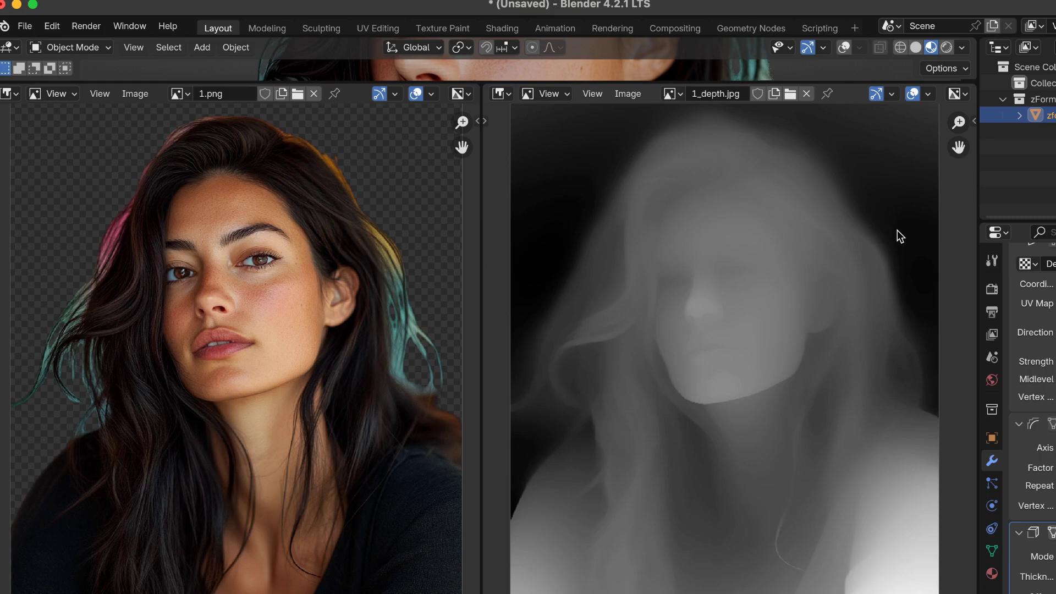
left_click_drag(684, 83, 683, 100)
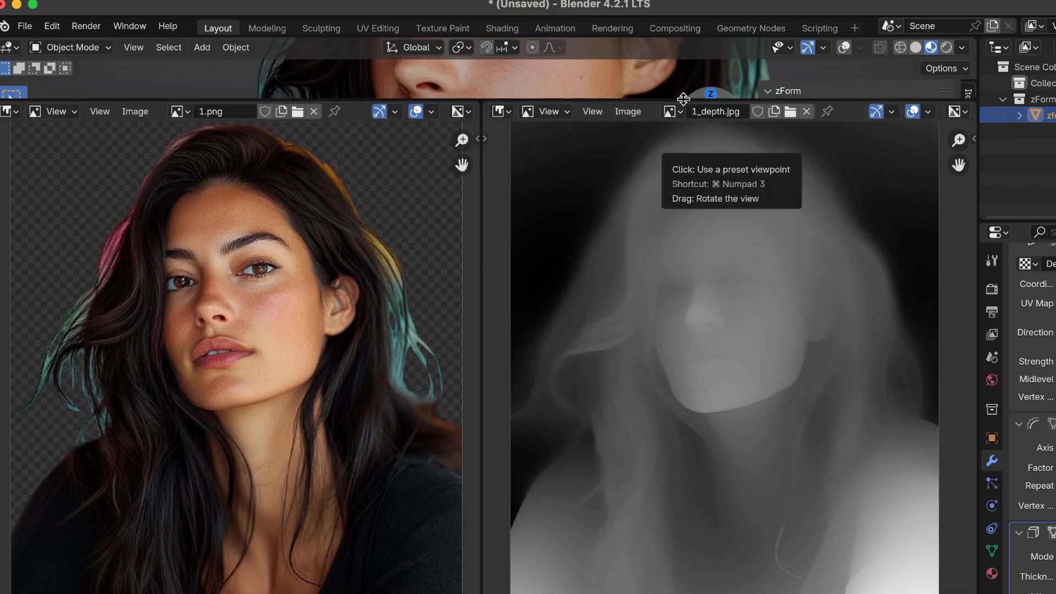
left_click_drag(684, 99, 664, 564)
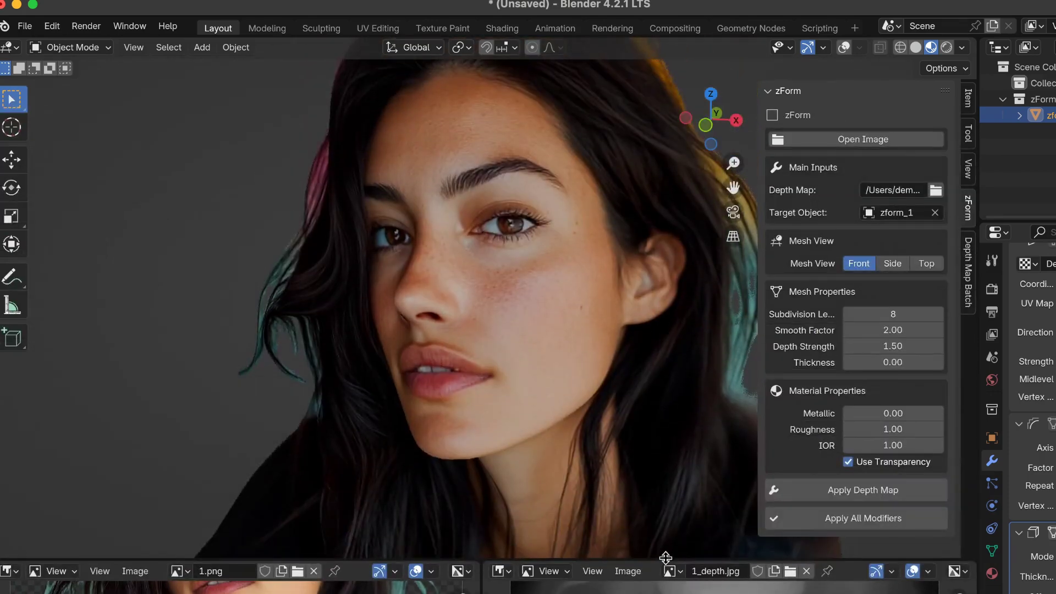
- Widen the properties editor to review the Subdivision, Displace, Smooth and Solidify modifiers of zform_1, and shrink it again
left_click_drag(983, 351, 724, 351)
scroll(804, 368, "up", 8)
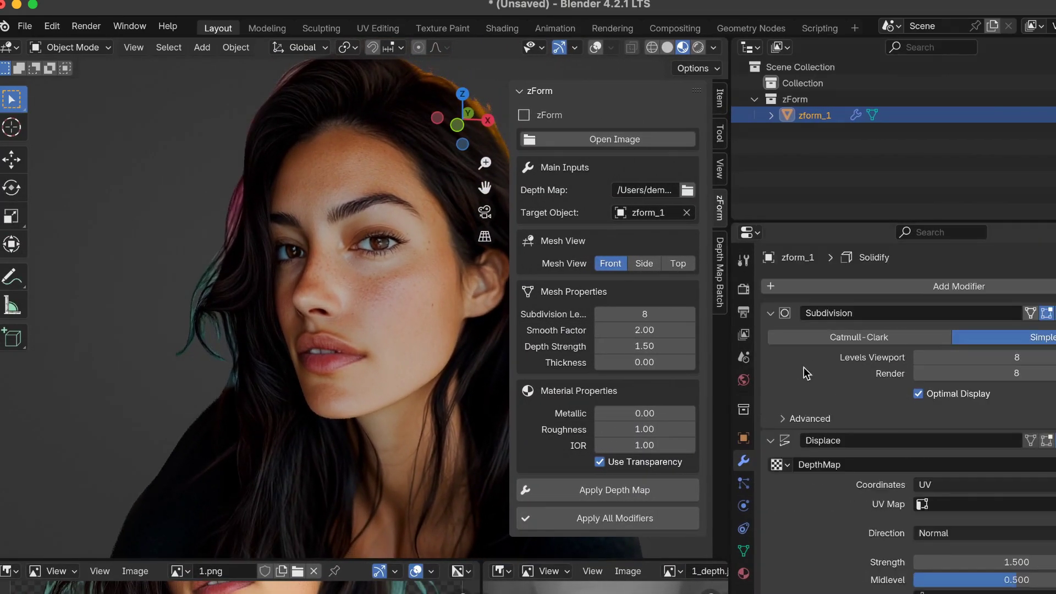
scroll(371, 302, "up", 3)
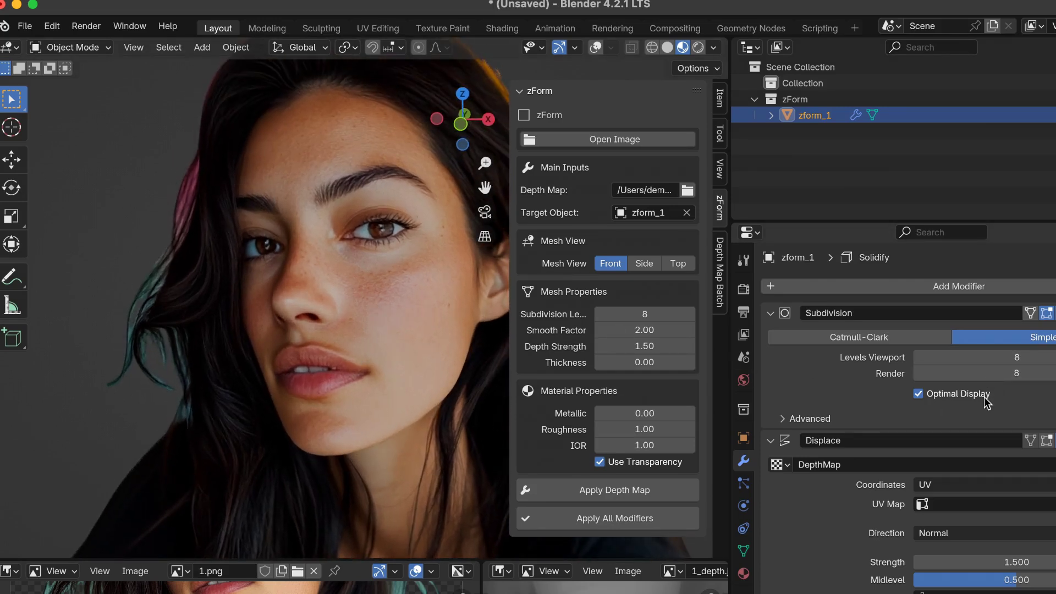
scroll(985, 399, "down", 5)
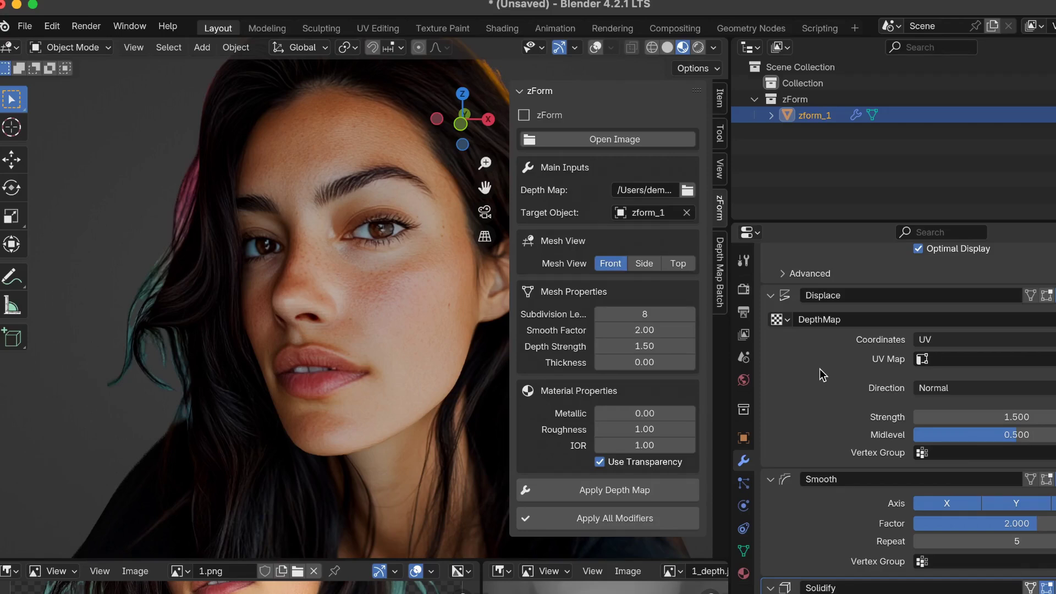
scroll(820, 368, "down", 5)
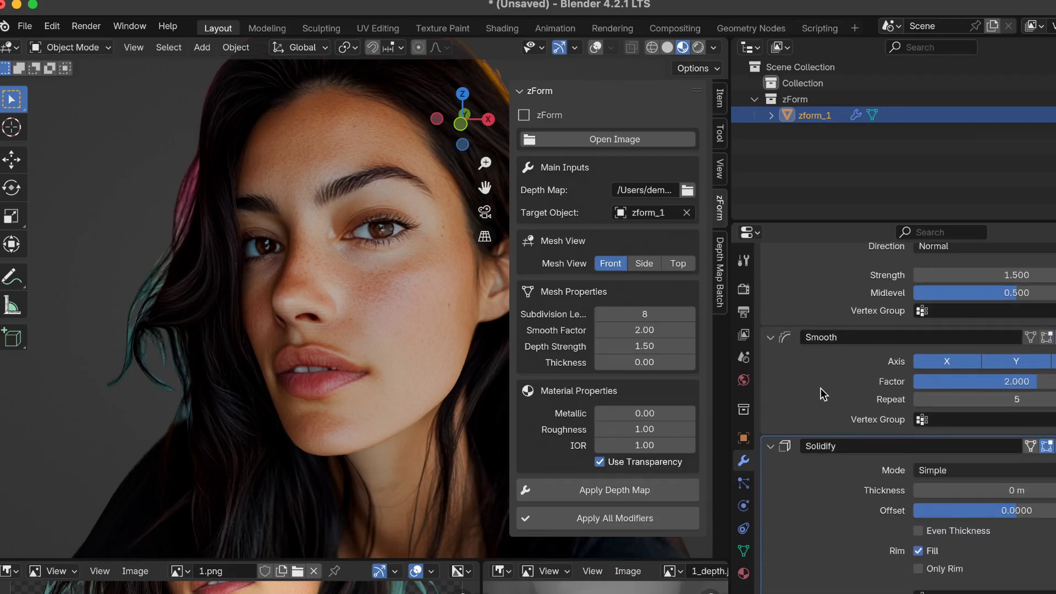
scroll(857, 486, "down", 2)
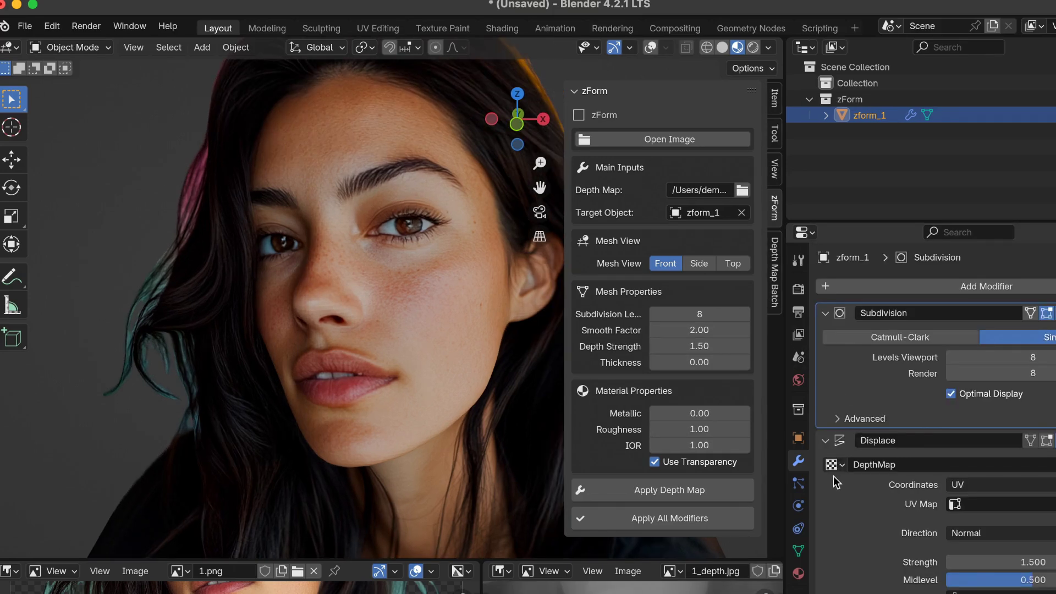
scroll(848, 484, "down", 4)
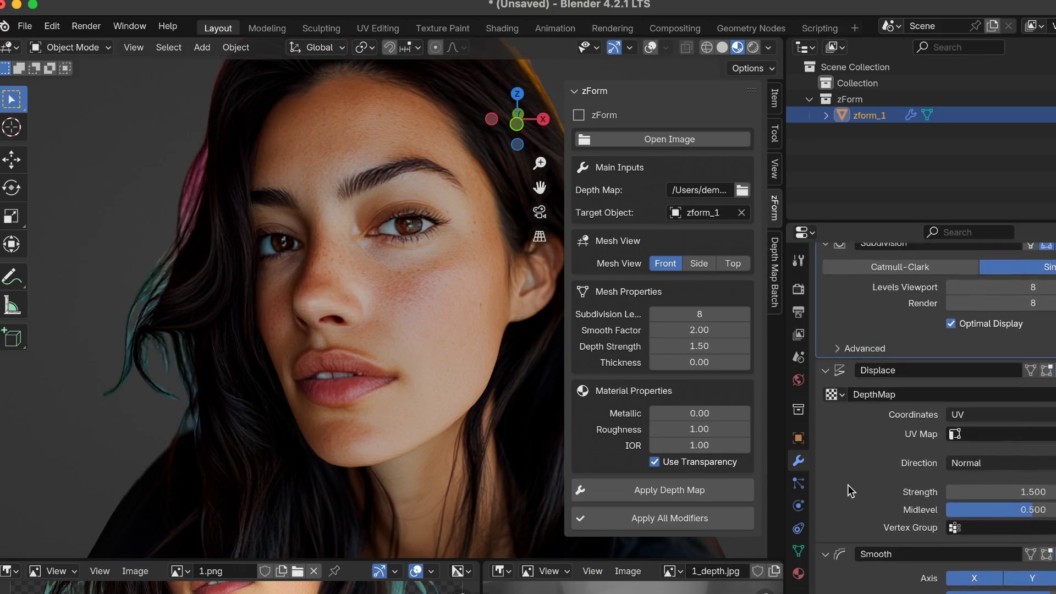
scroll(848, 484, "up", 4)
left_click_drag(787, 410, 1041, 429)
- Inspect the textured face in the widened viewport and bring the Smooth and Solidify modifier settings of zform_1 into view
scroll(648, 275, "down", 3)
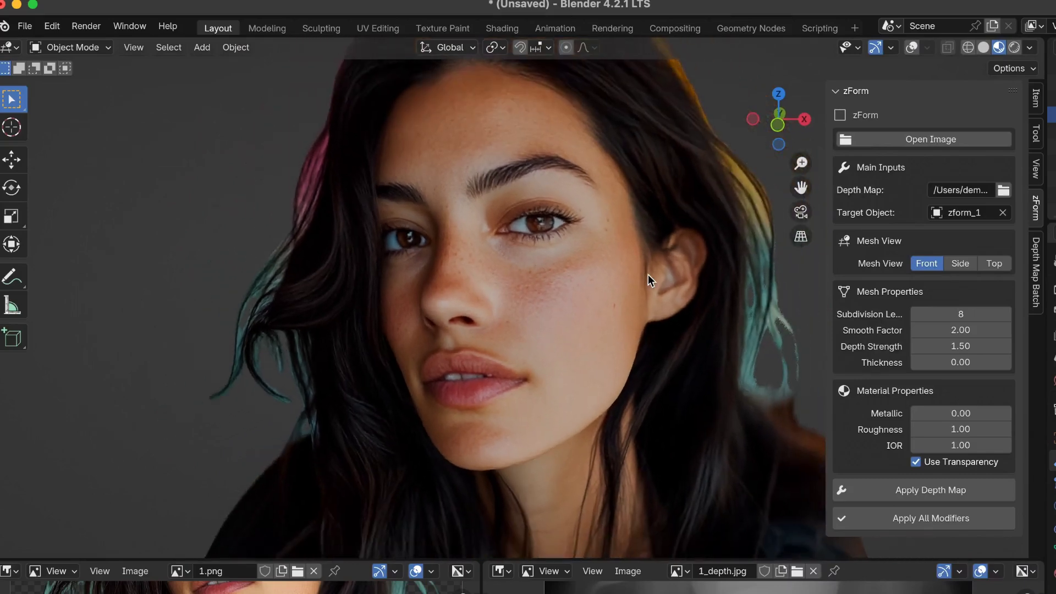
scroll(648, 275, "up", 3)
scroll(648, 275, "down", 2)
scroll(648, 275, "down", 2)
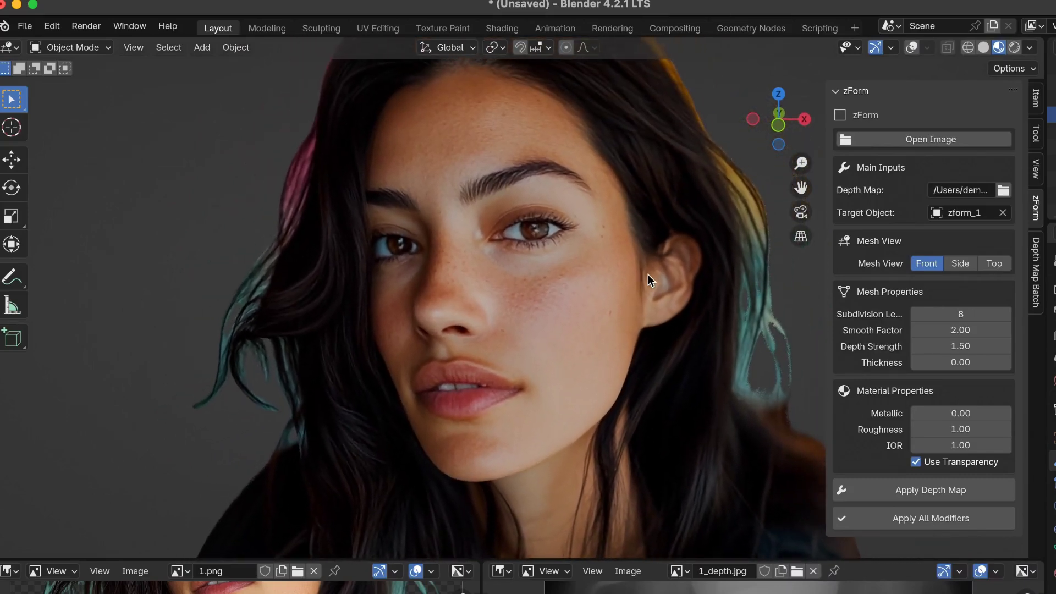
scroll(1034, 397, "down", 3)
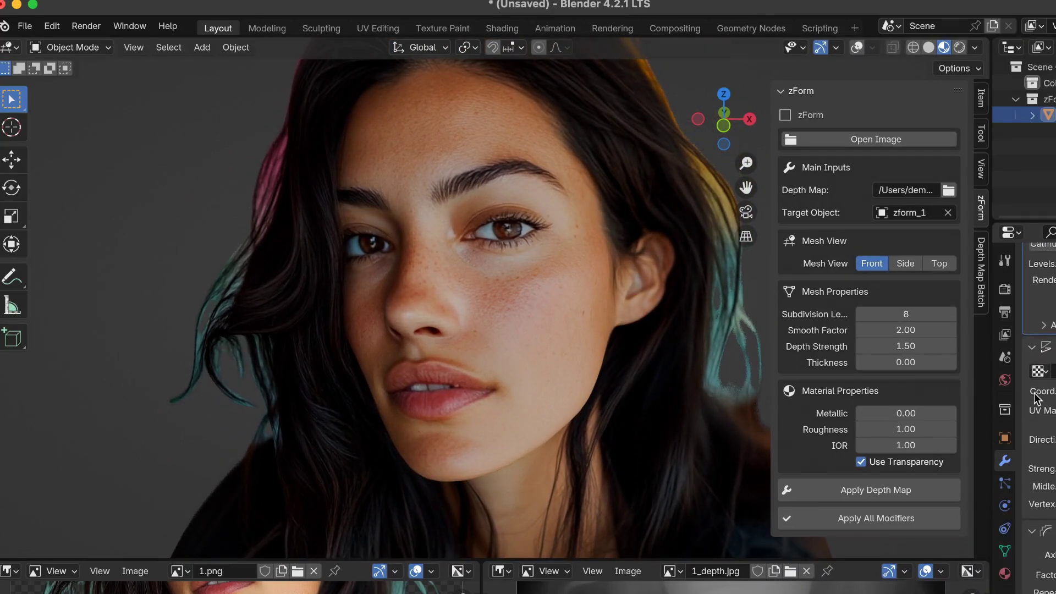
scroll(1037, 397, "down", 8)
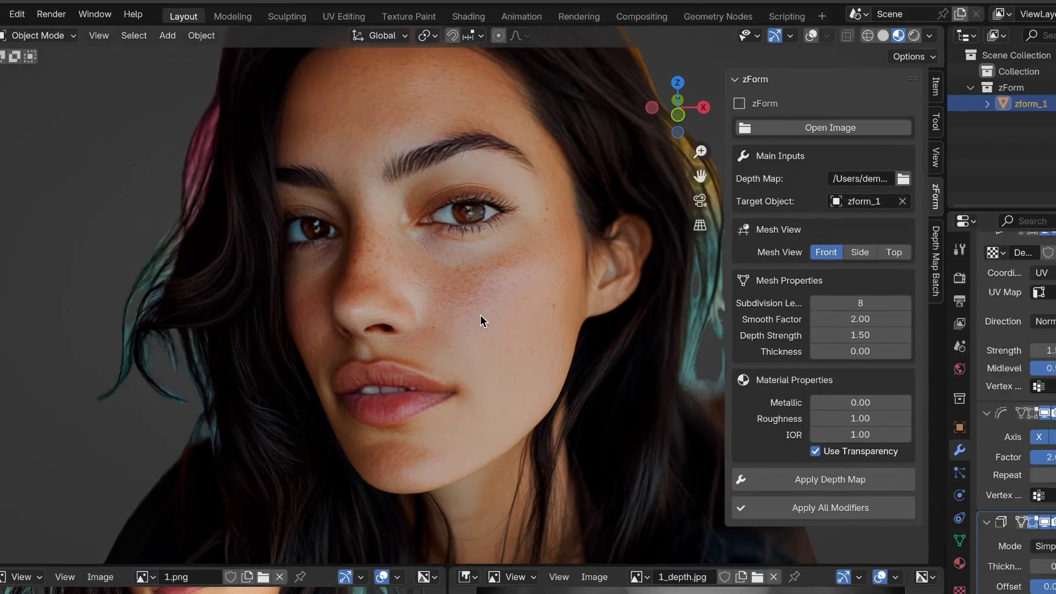
scroll(480, 315, "right", 3)
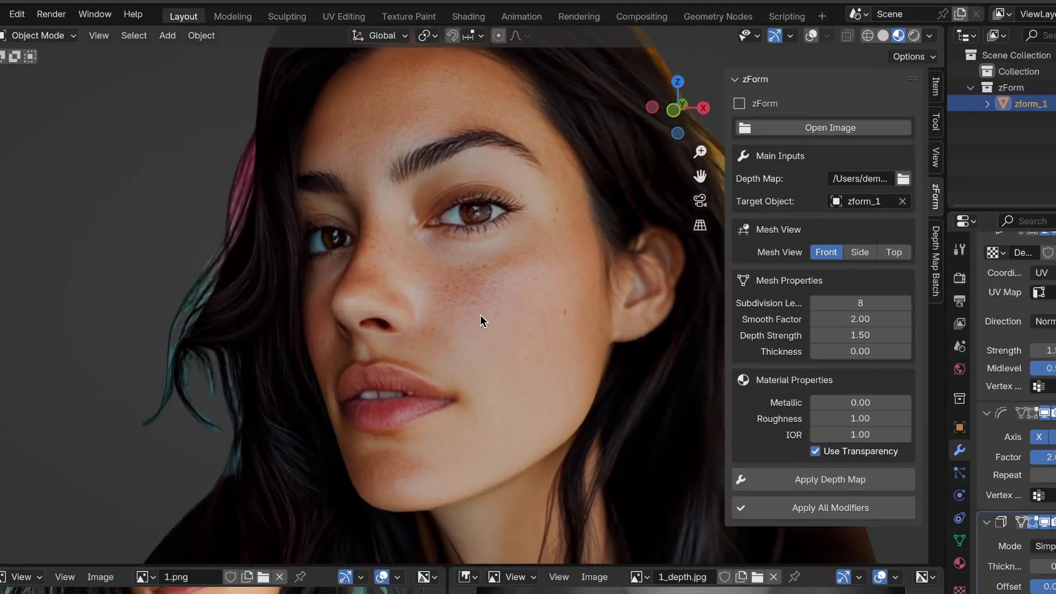